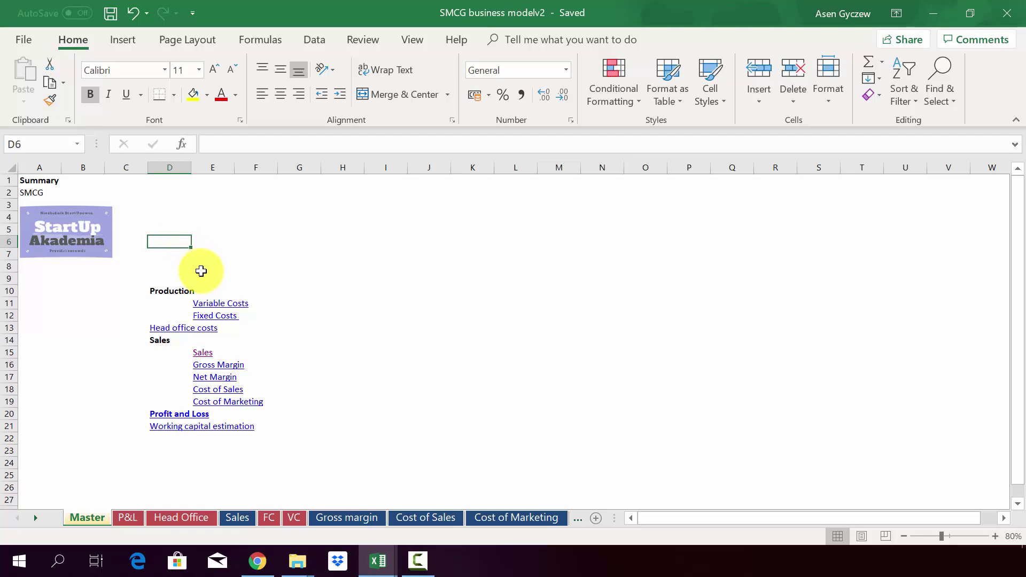
From the Master summary's Variable and Fixed Costs rows, follow the Fixed Costs link to the FC sheet.
left_click(10, 303)
left_click(10, 315)
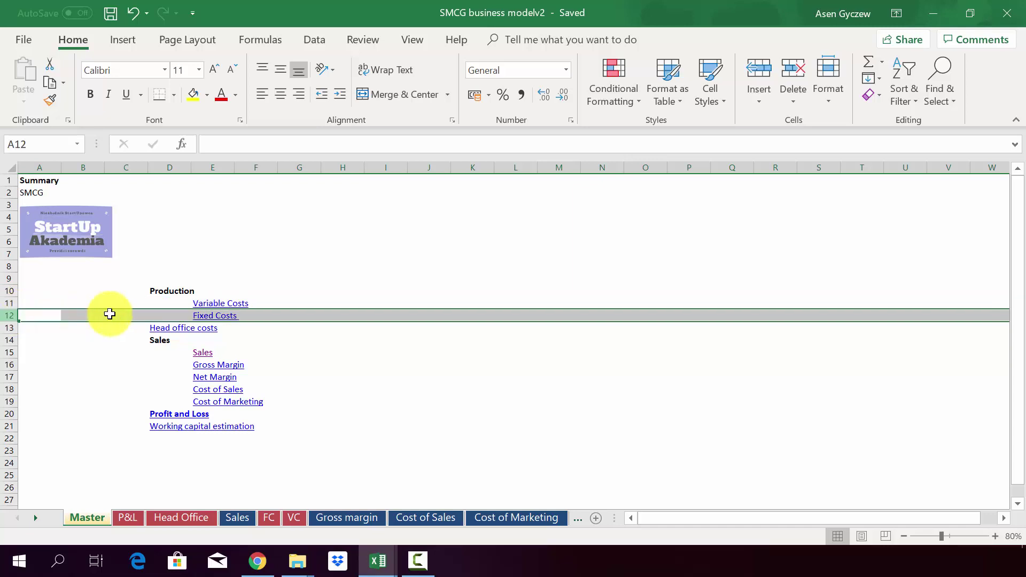
left_click(201, 318)
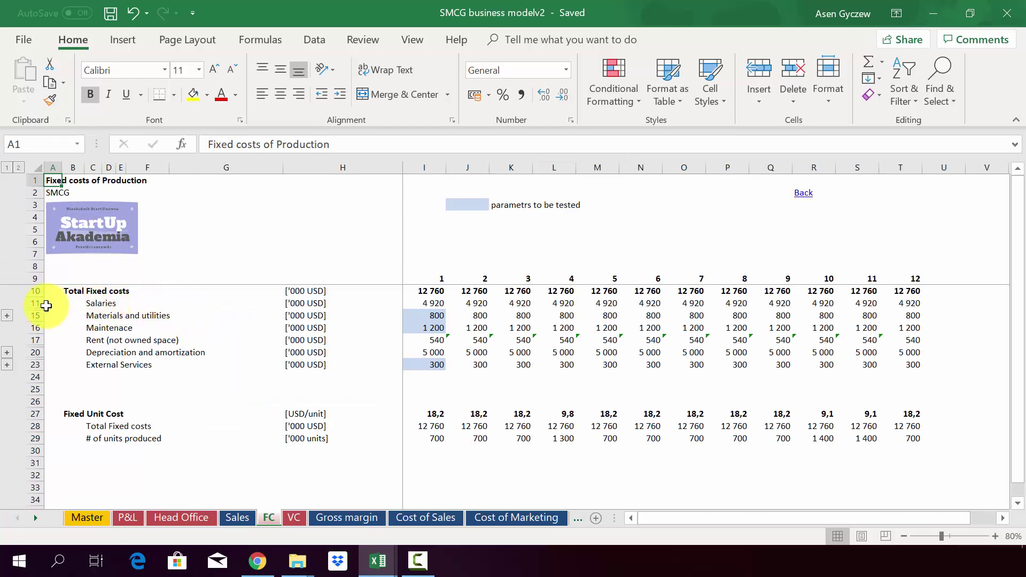
Review totals for salaries, materials and utilities, maintenance, rent, depreciation and external services.
left_click(34, 304)
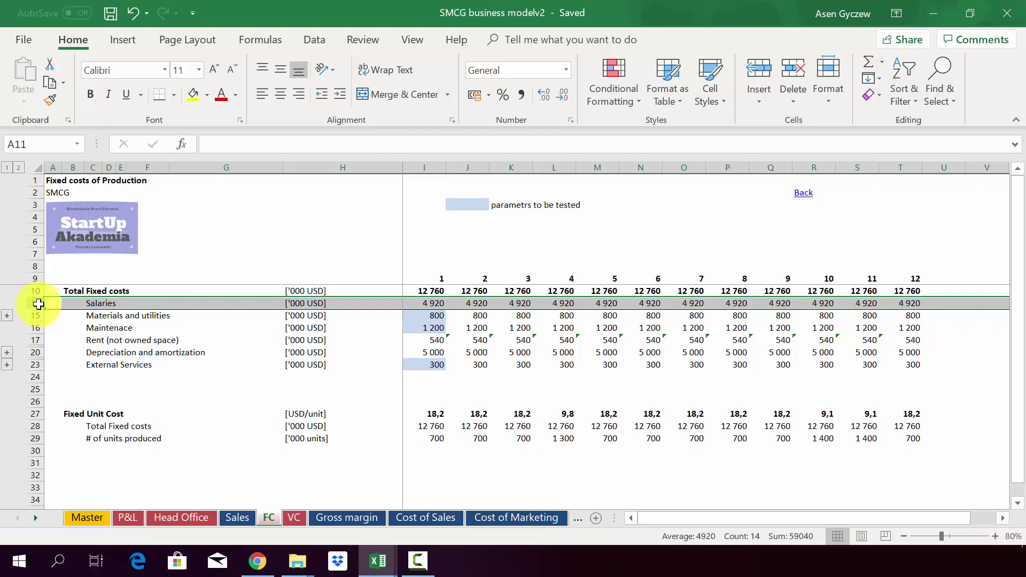
left_click(35, 317)
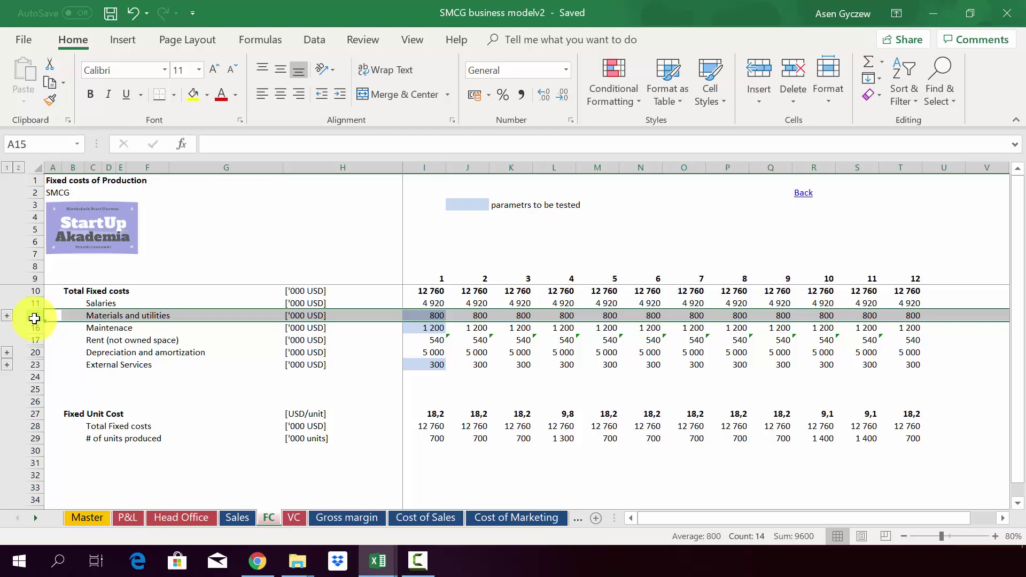
left_click(34, 327)
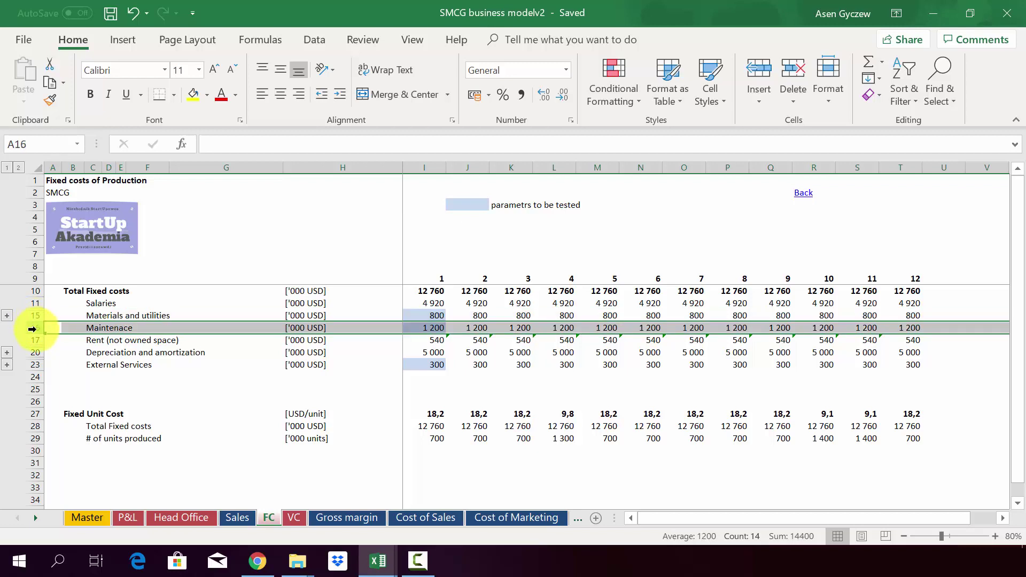
left_click(36, 340)
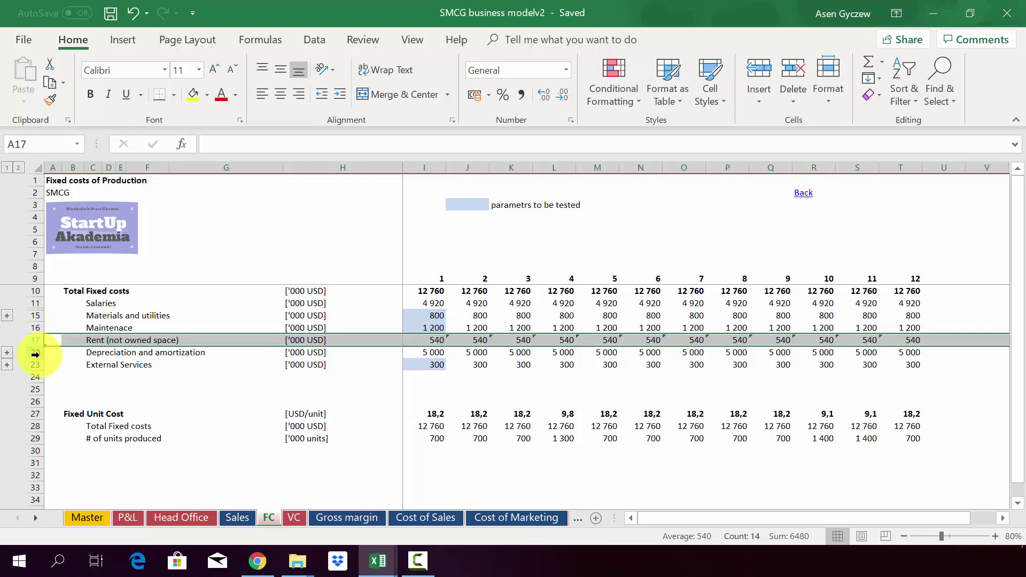
left_click(36, 352)
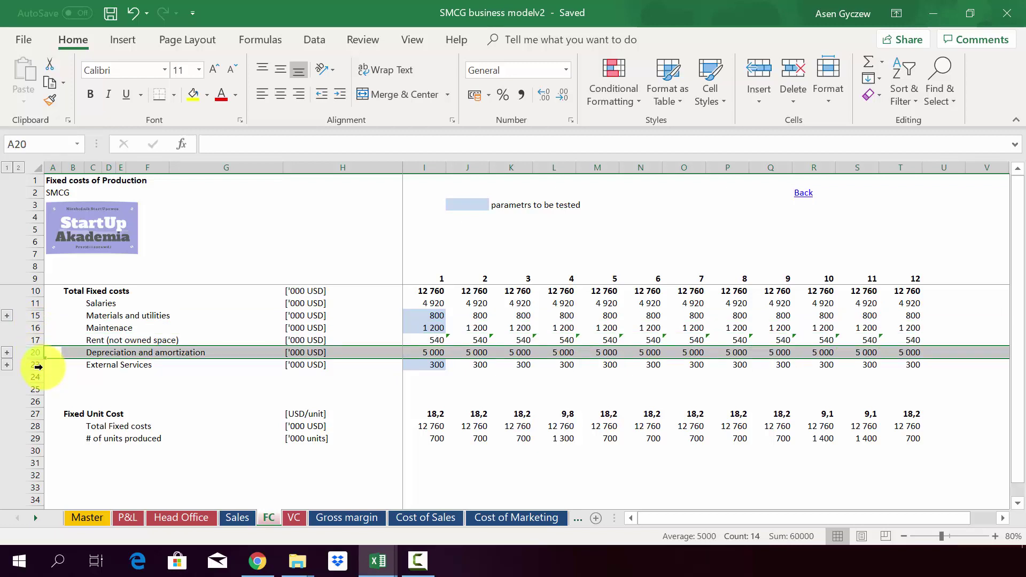
left_click(38, 365)
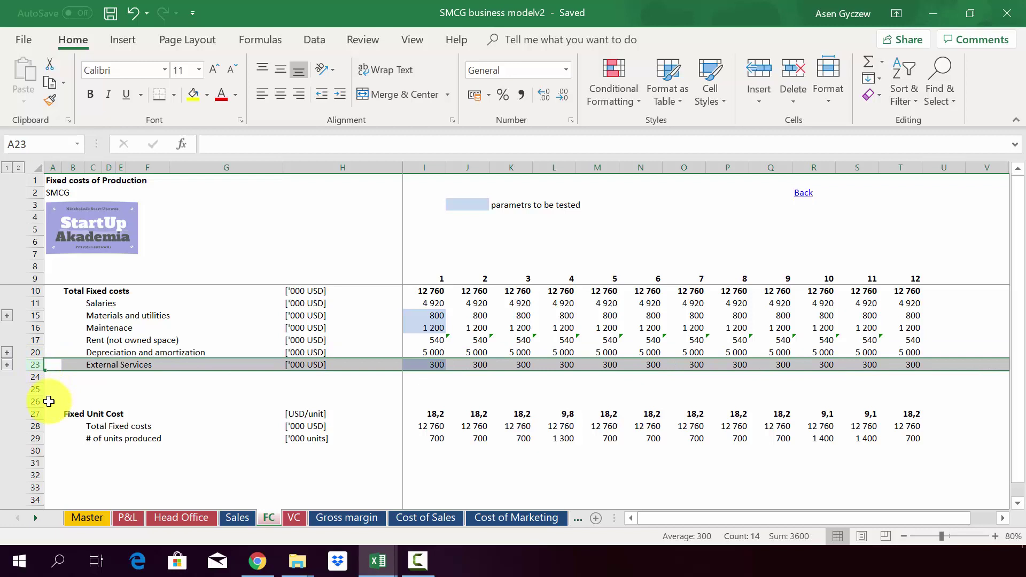
left_click(35, 428)
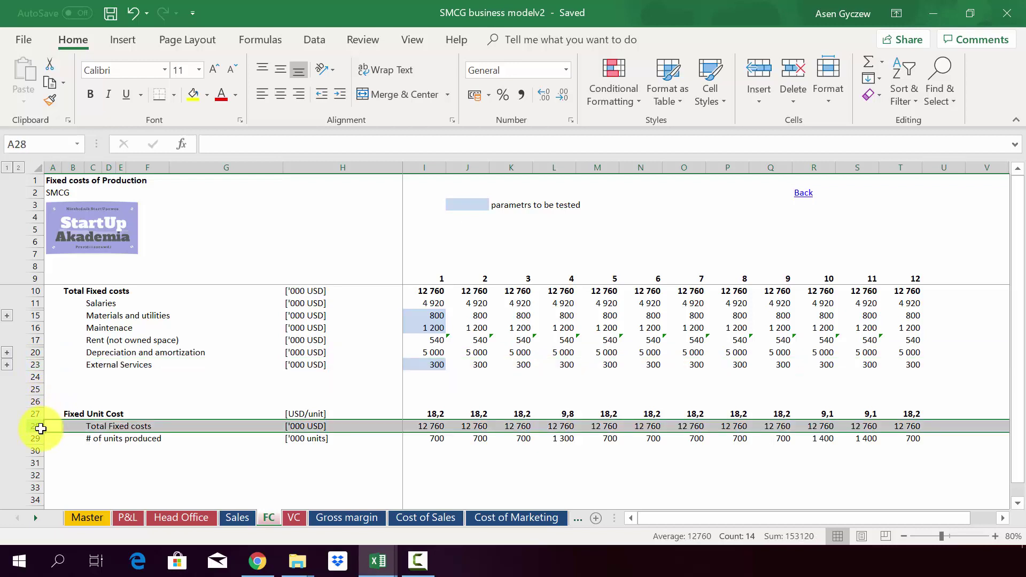
left_click(36, 414)
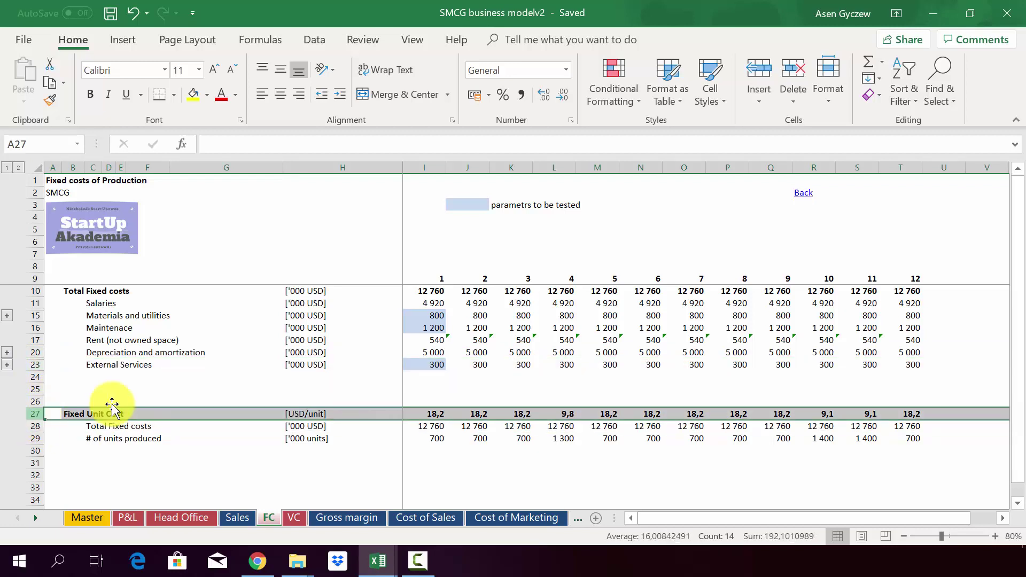
left_click(416, 413)
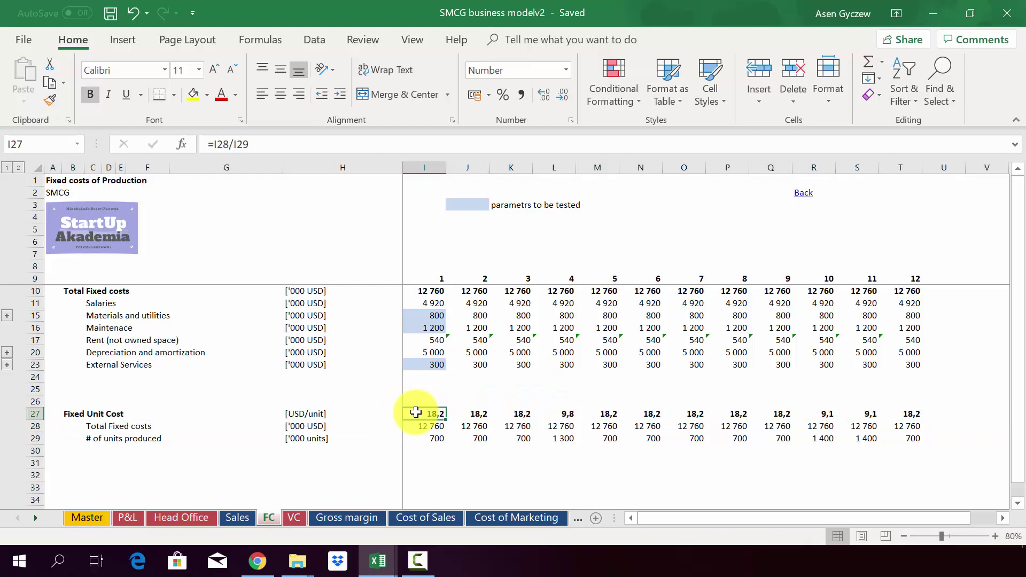
key("Down")
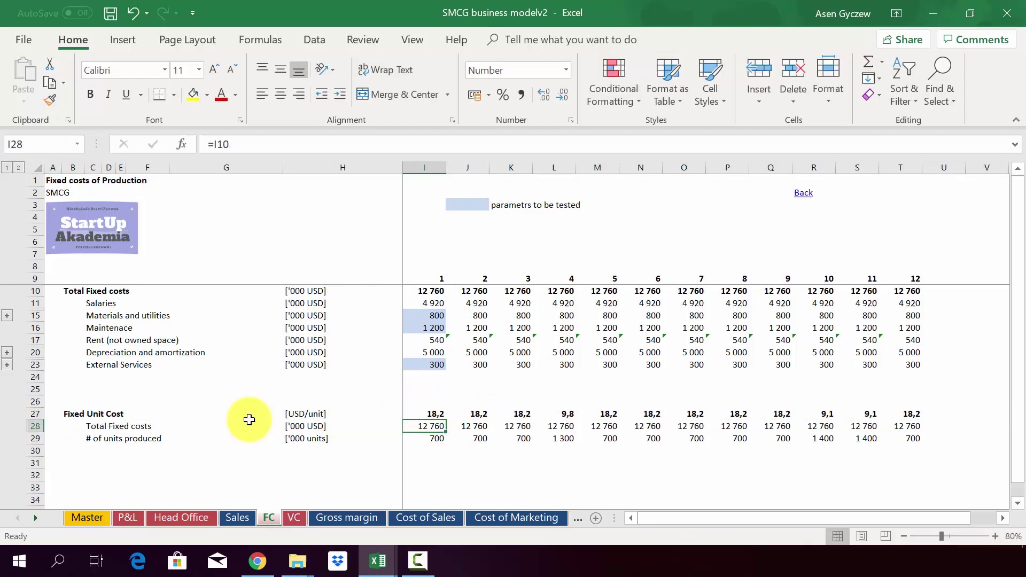
left_click(35, 439)
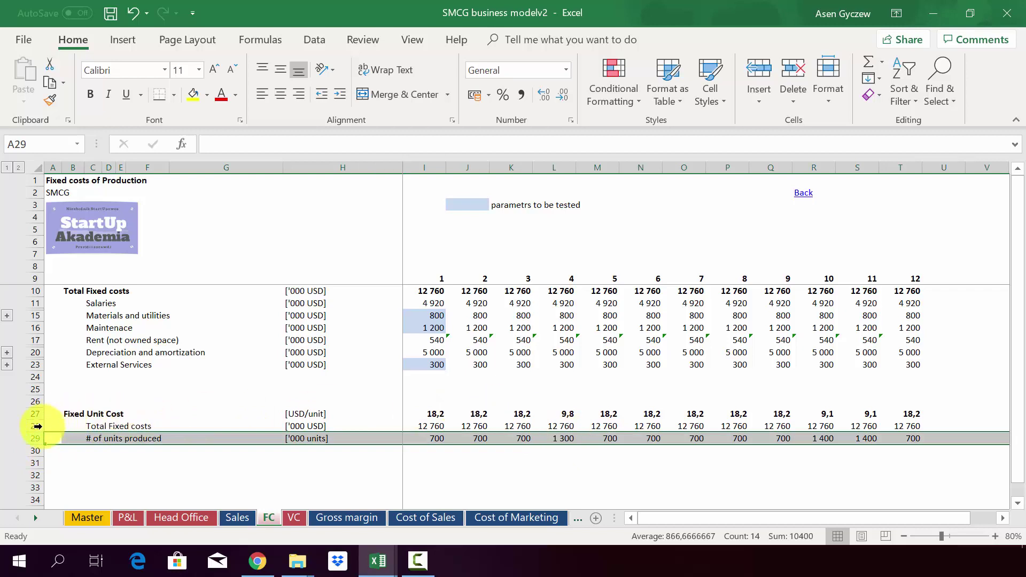
left_click(37, 425)
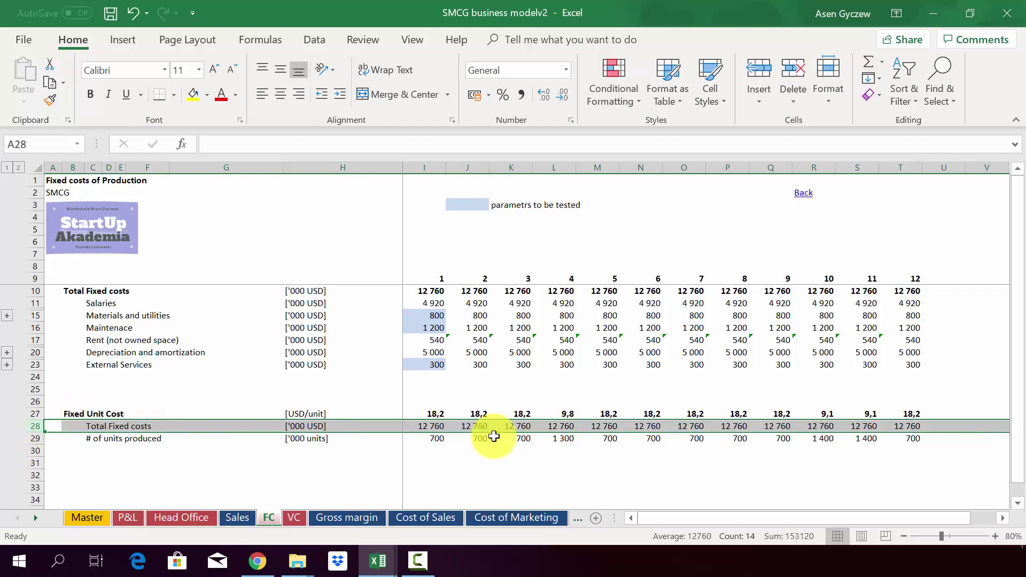
left_click(410, 424)
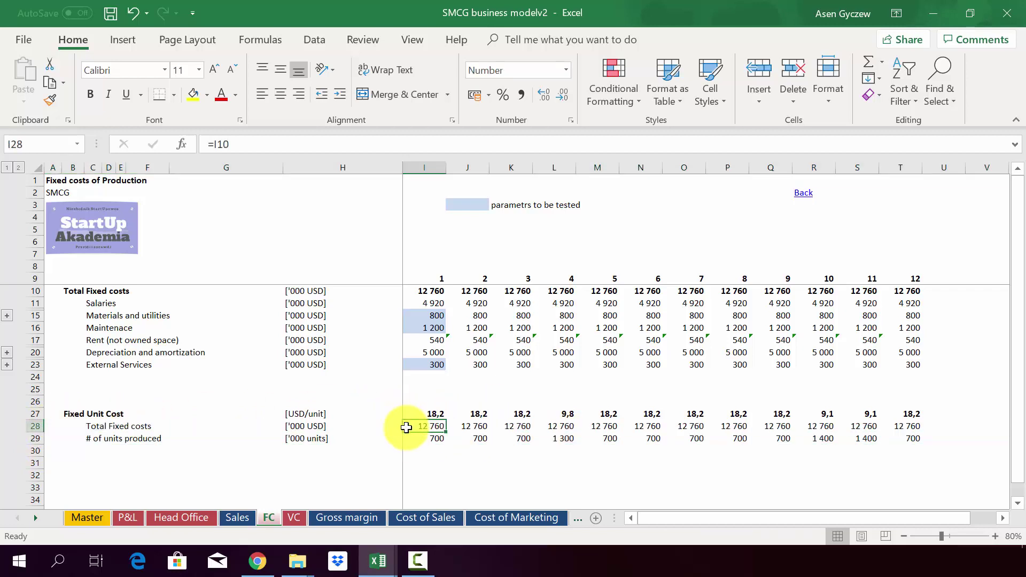
left_click(556, 167)
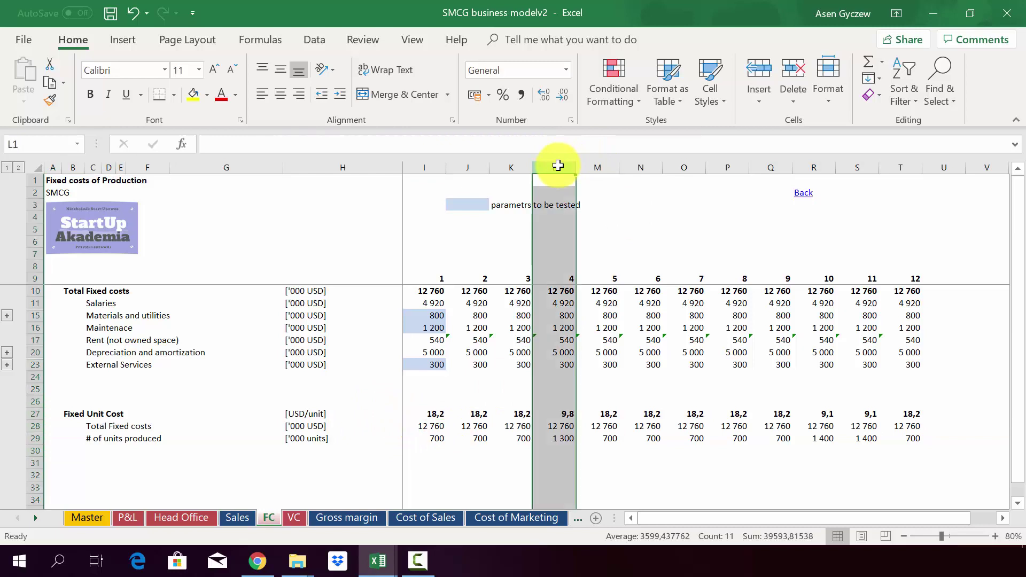
double_click(551, 413)
key("Return")
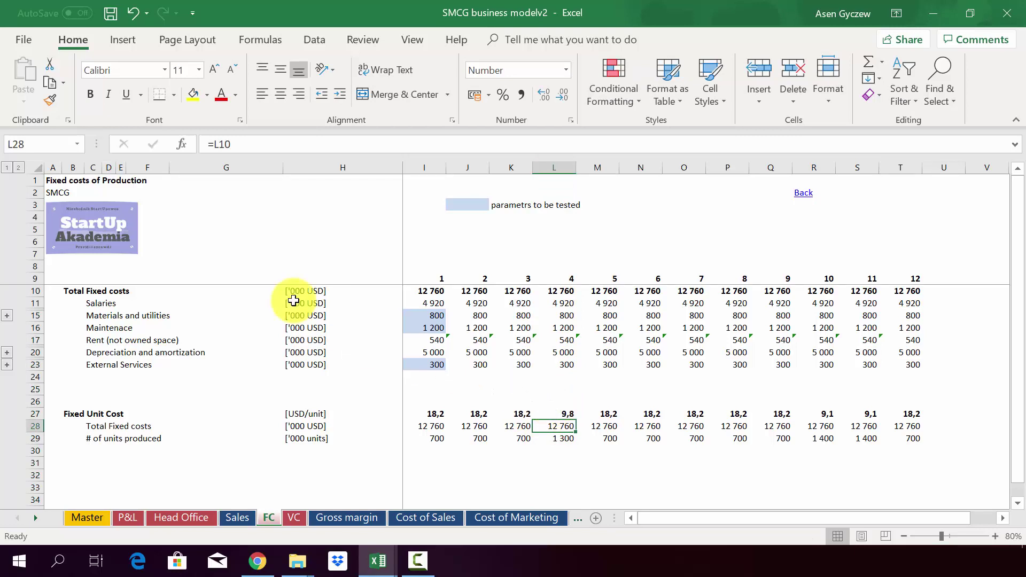
left_click(9, 319)
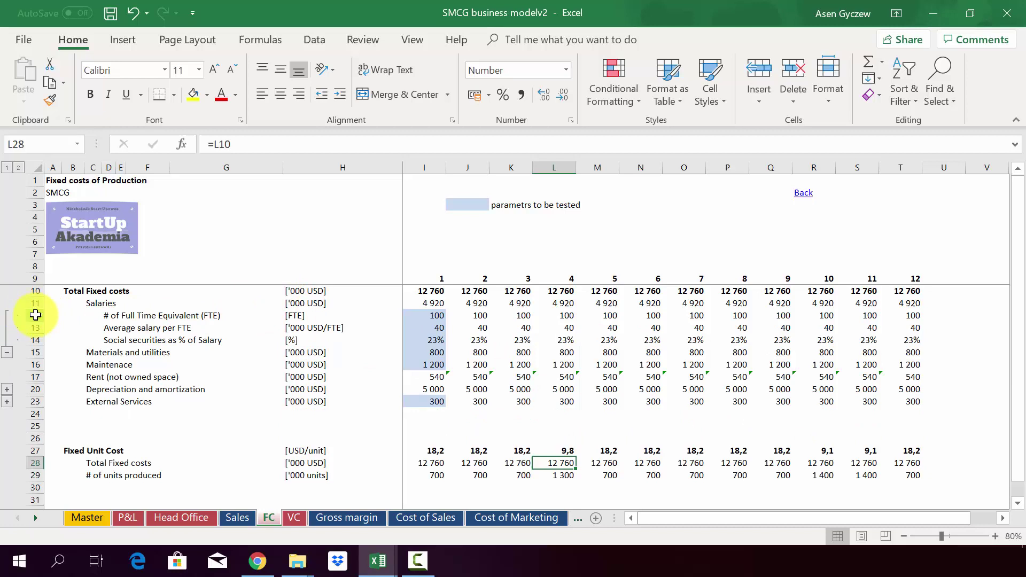
left_click(35, 315)
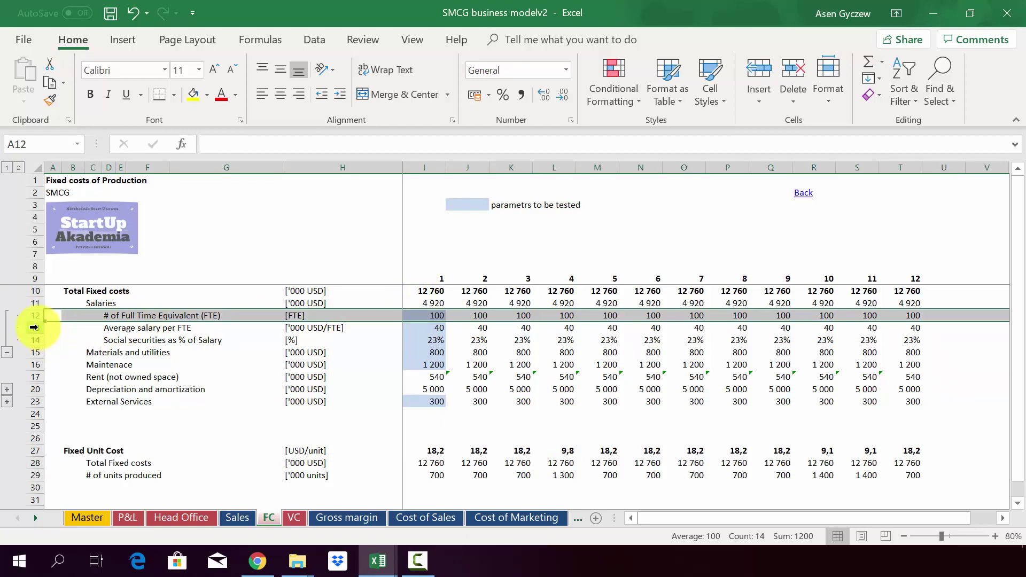
left_click(38, 327)
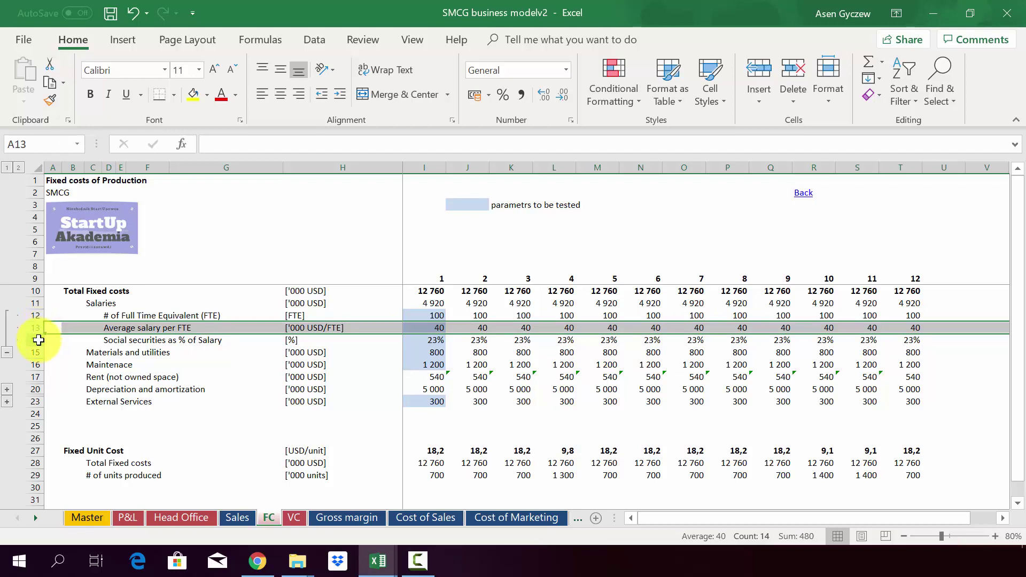
left_click(38, 340)
left_click(426, 339)
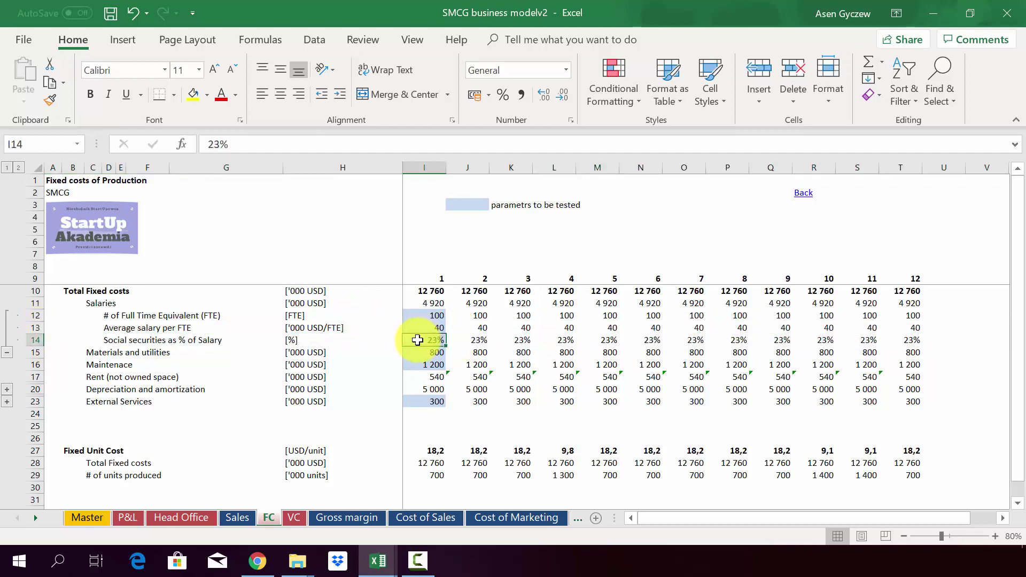
left_click(411, 304)
double_click(411, 304)
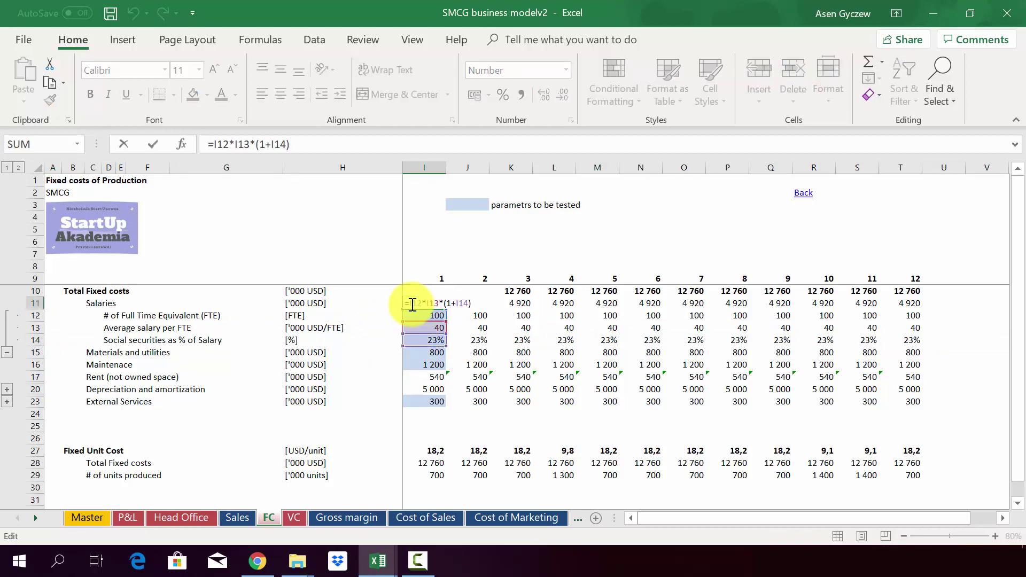
key("Return")
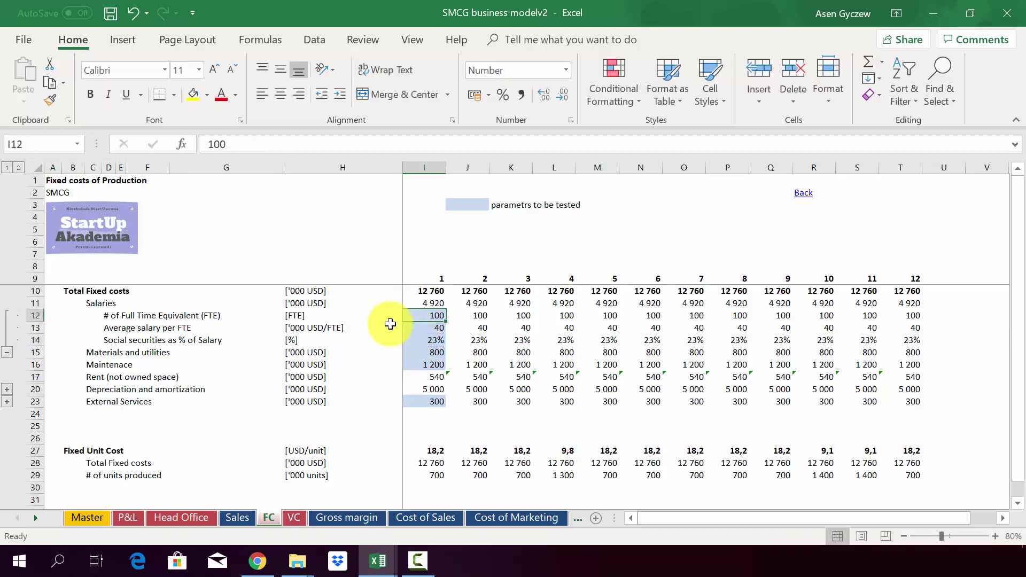
left_click(41, 303)
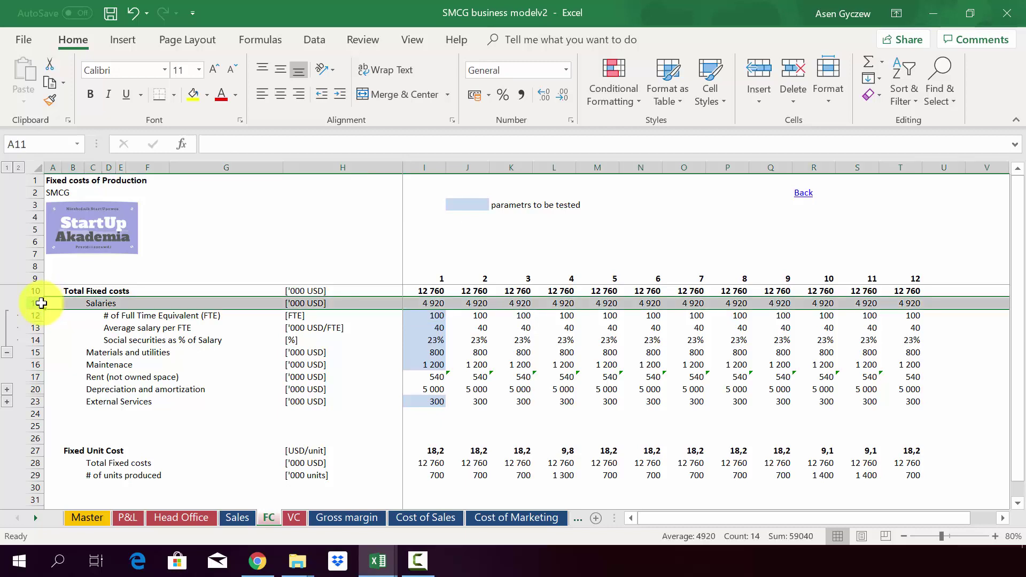
left_click(8, 353)
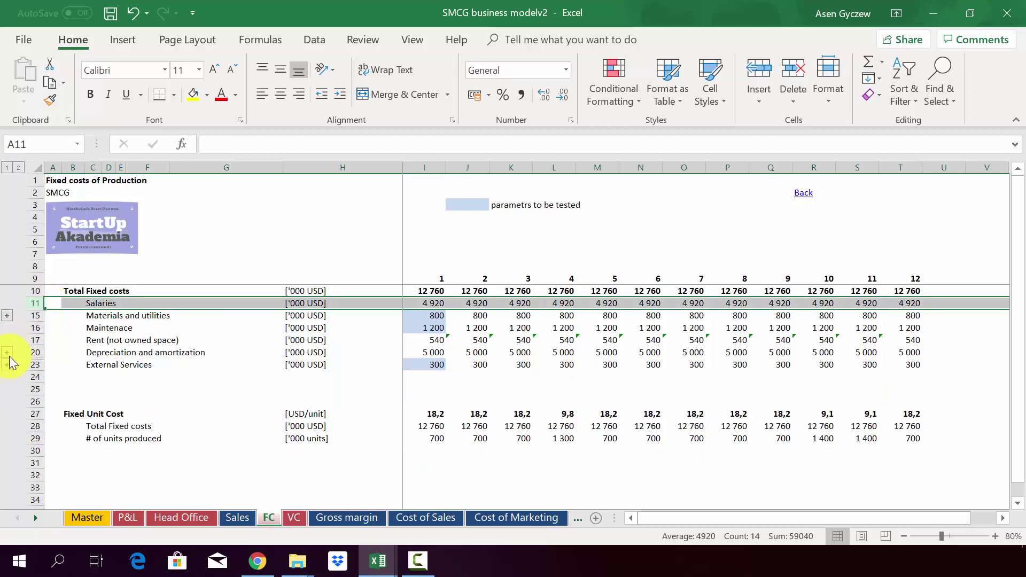
Expand the Rent detail rows, check # of sq m and cost per sq m, then collapse them.
left_click(8, 354)
left_click(34, 353)
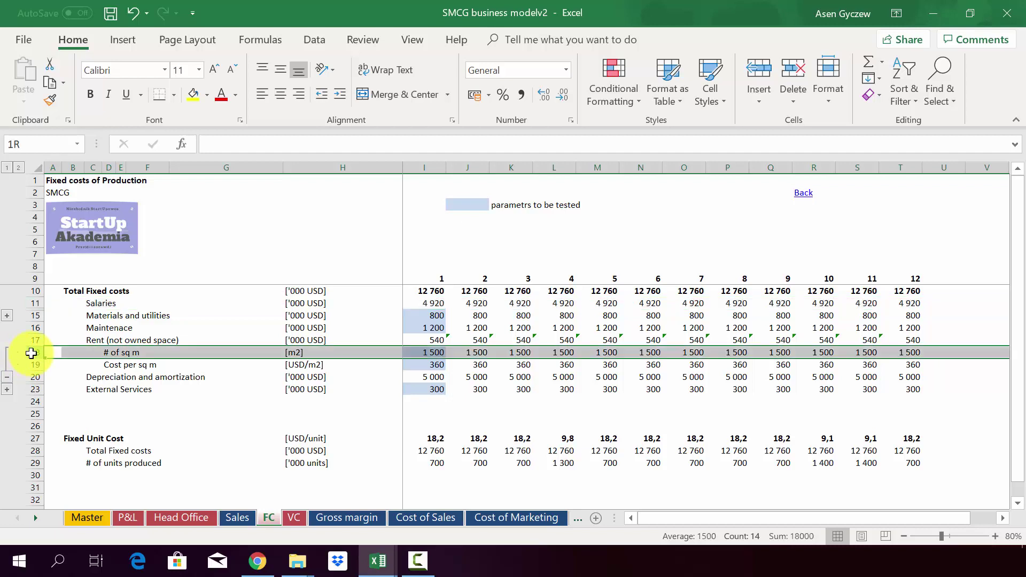
left_click(32, 364)
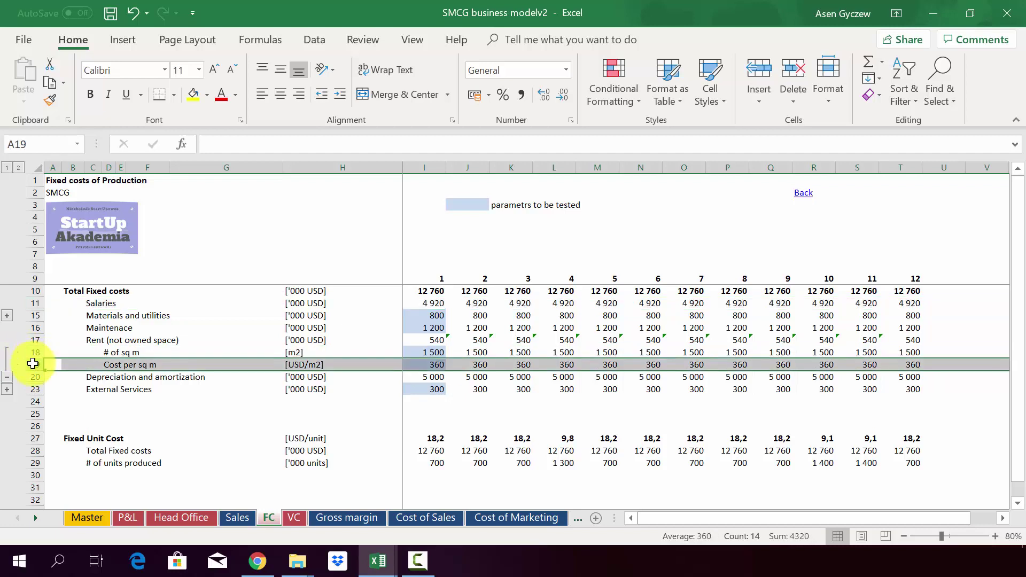
left_click(7, 376)
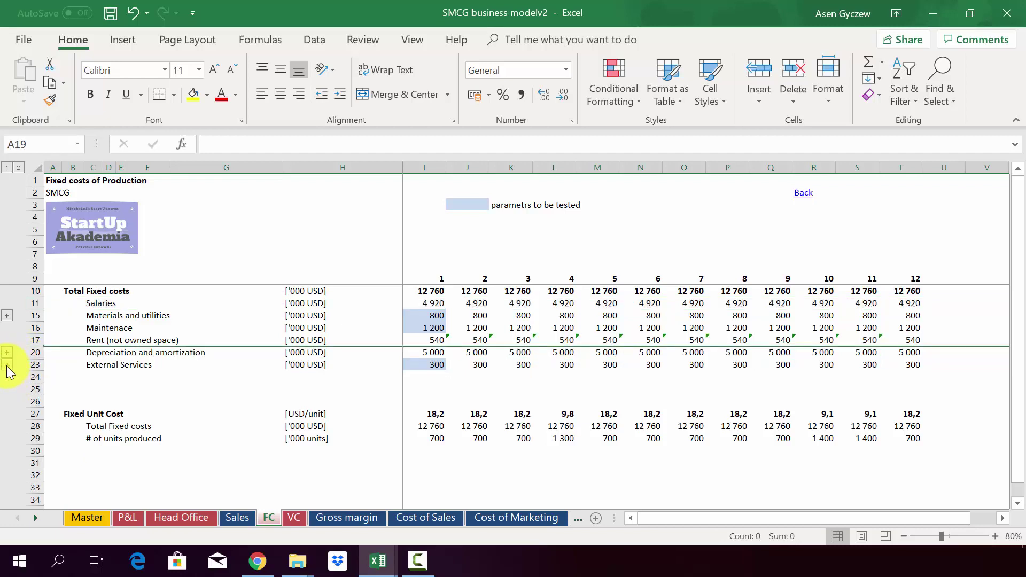
Show the Depreciation details and confirm I20 computes 100 000 gross assets ÷ 20 years.
left_click(6, 365)
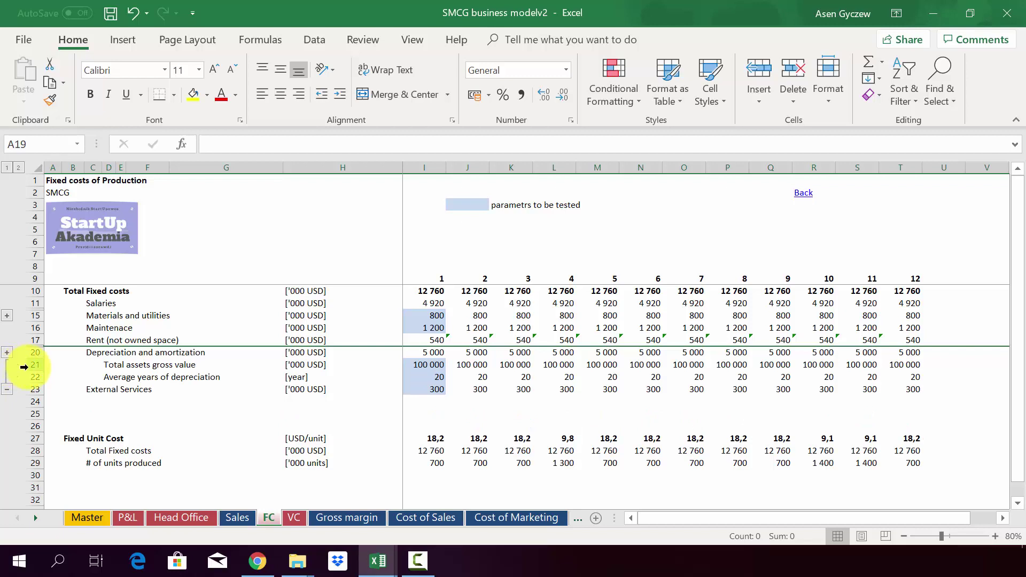
left_click(28, 367)
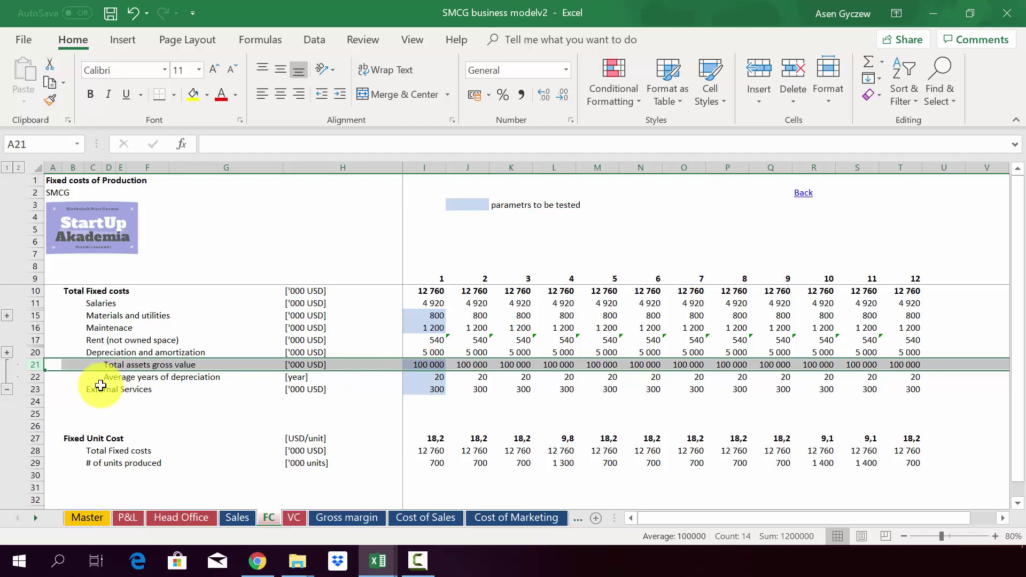
left_click(41, 380)
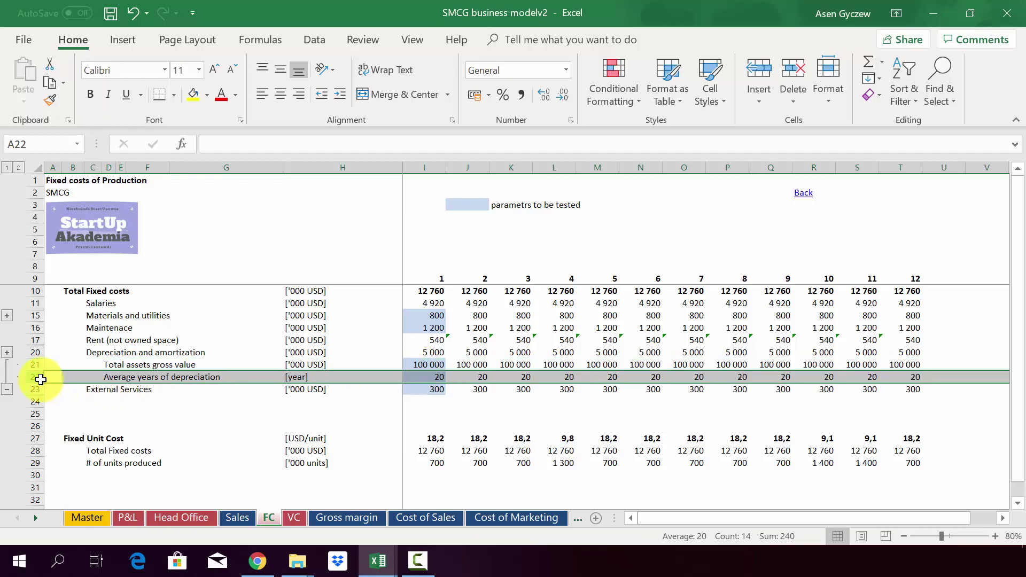
left_click(414, 354)
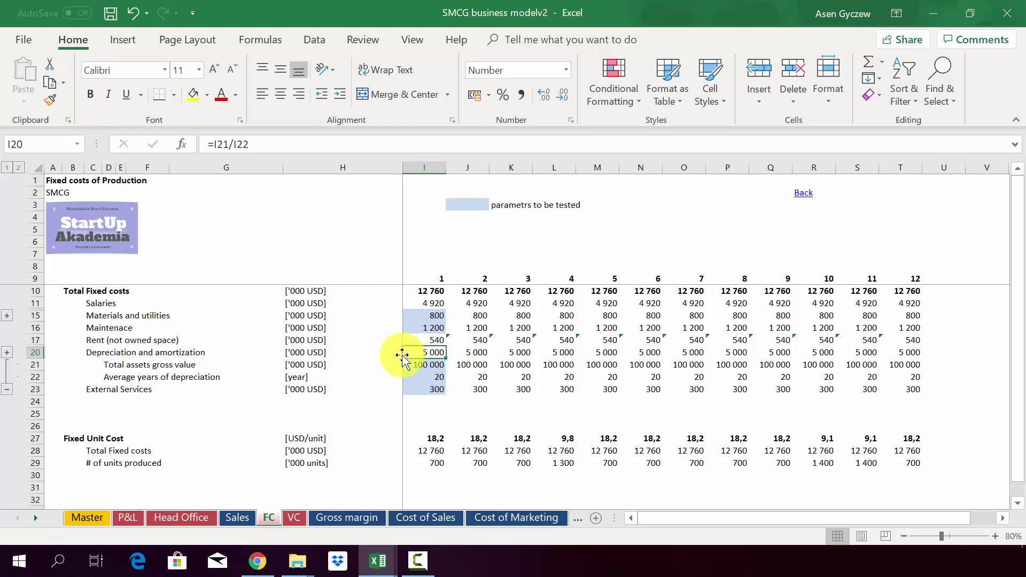
Show the VC sheet collapsed to outline level 1 summary rows.
left_click(294, 517)
left_click(290, 397)
scroll(279, 365, "up", 6)
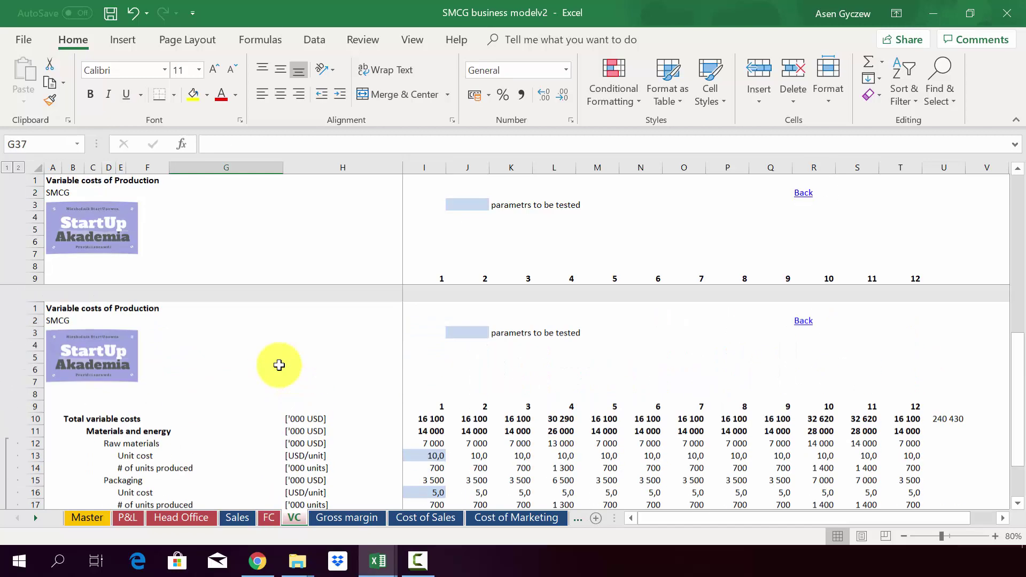
scroll(279, 365, "down", 3)
left_click(6, 168)
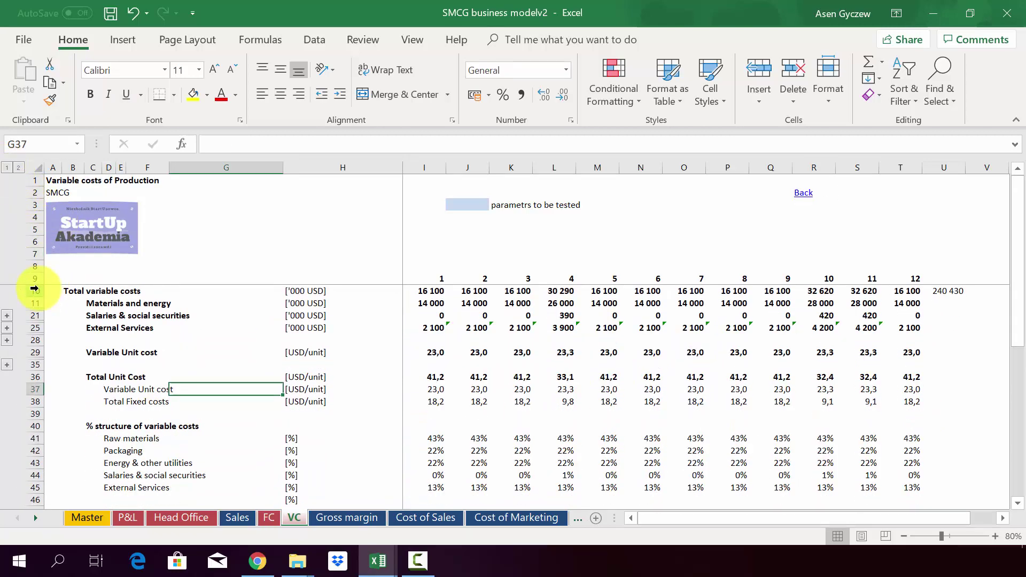
Check materials and energy, salaries and external services, and the Variable Unit cost 23,0 formula in I29.
left_click(38, 302)
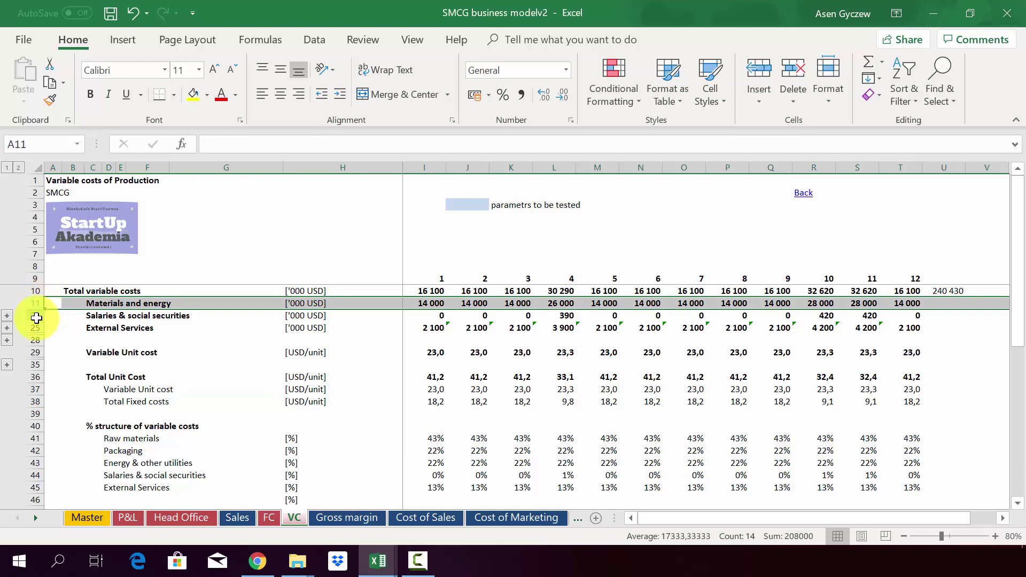
left_click(36, 317)
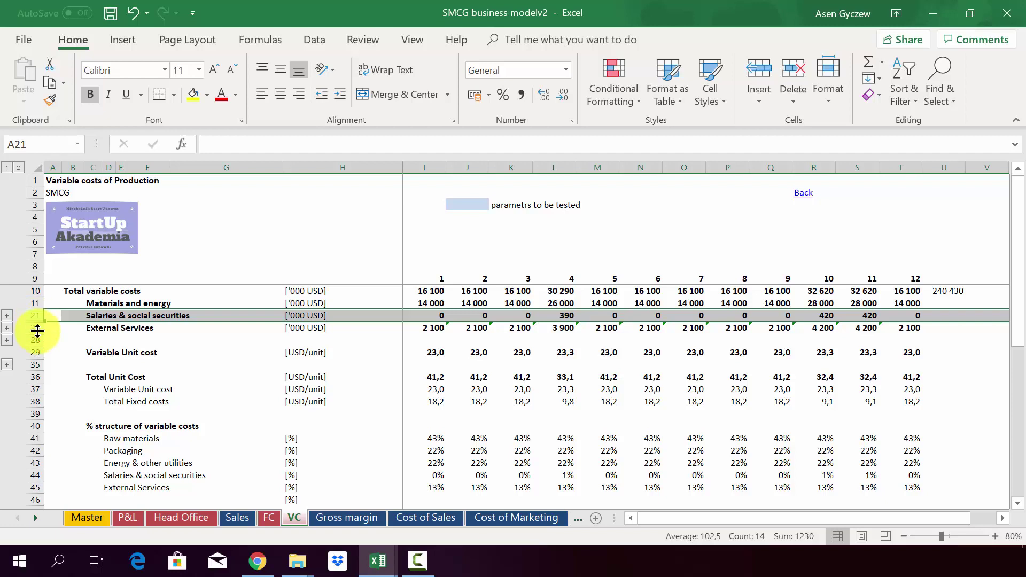
left_click(35, 327)
left_click(35, 353)
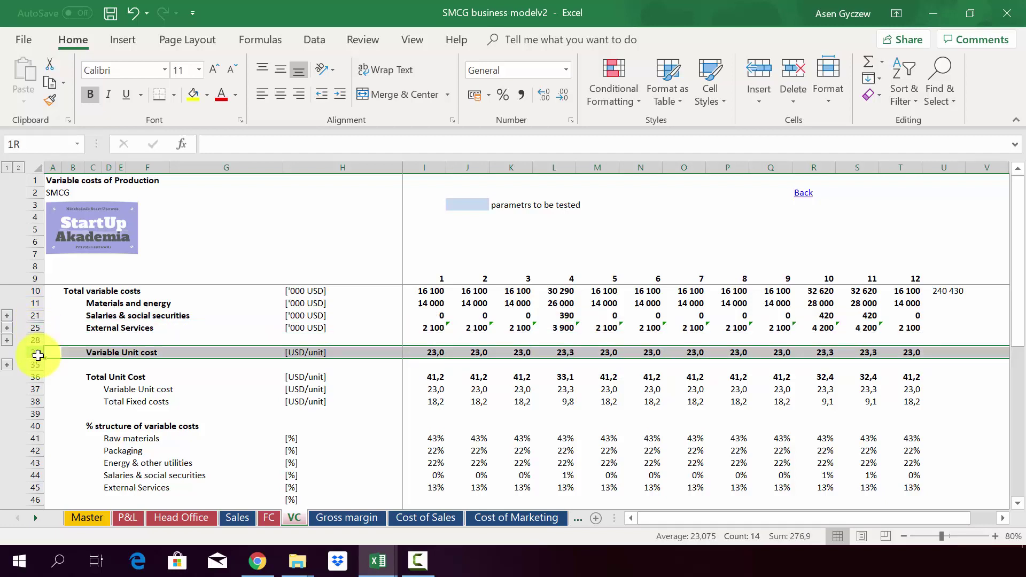
left_click(420, 352)
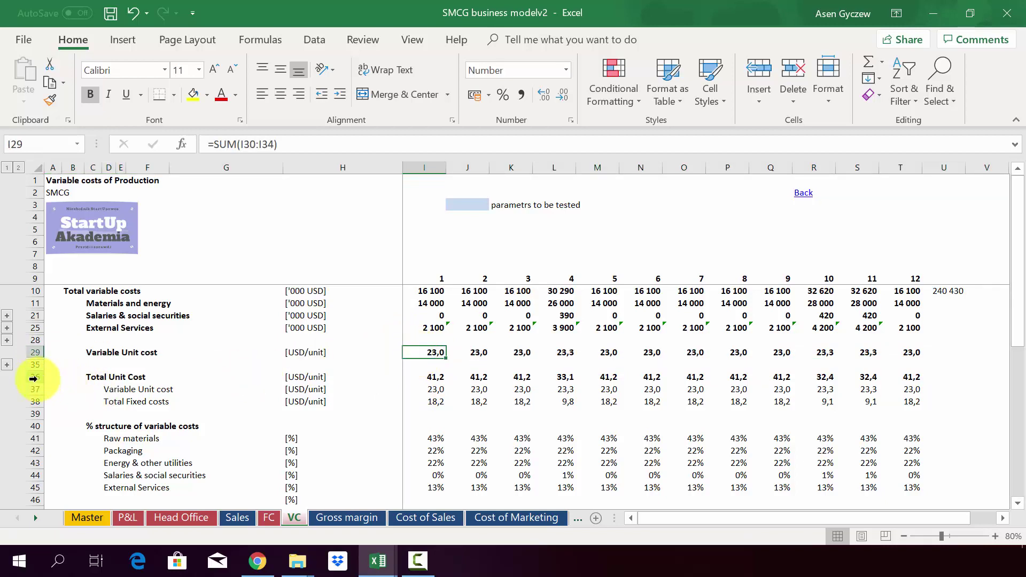
Confirm the Total Unit Cost 41,2 in I36 adds variable 23,0 and fixed 18,2.
left_click(36, 402)
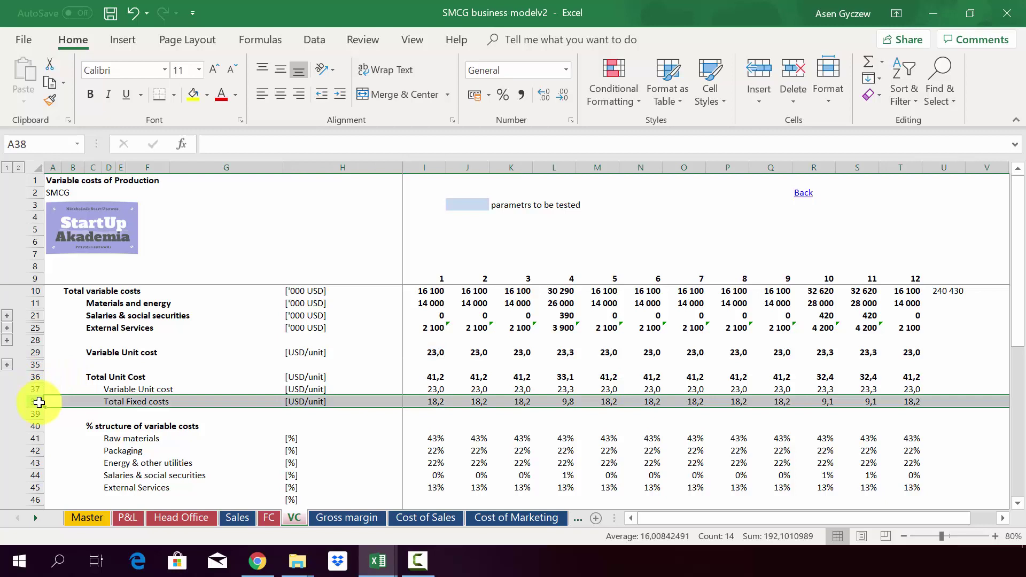
left_click(36, 388)
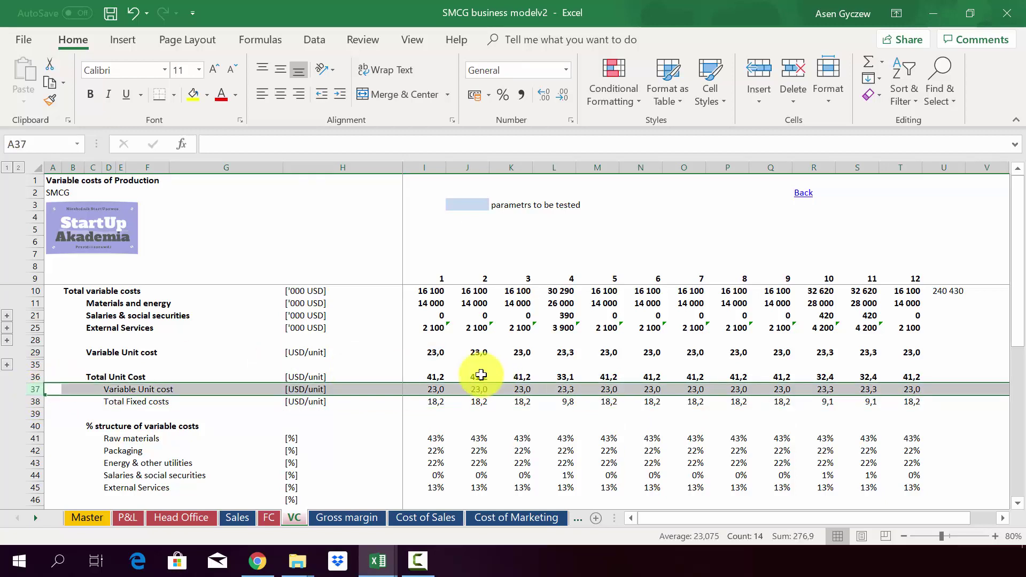
left_click(409, 377)
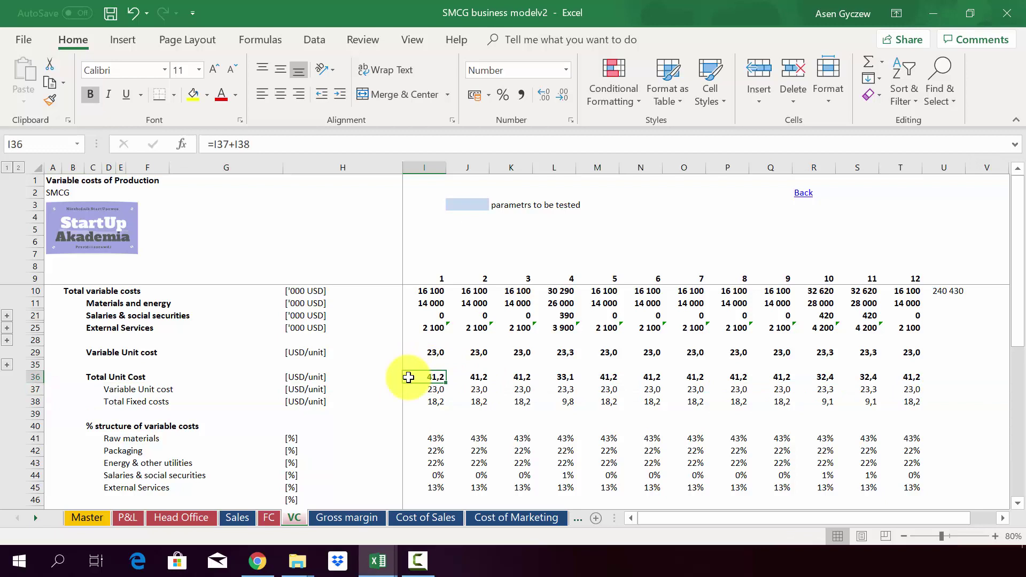
Expand Materials and energy and check the raw materials, packaging and energy unit costs in I13, I16, I19.
left_click(8, 316)
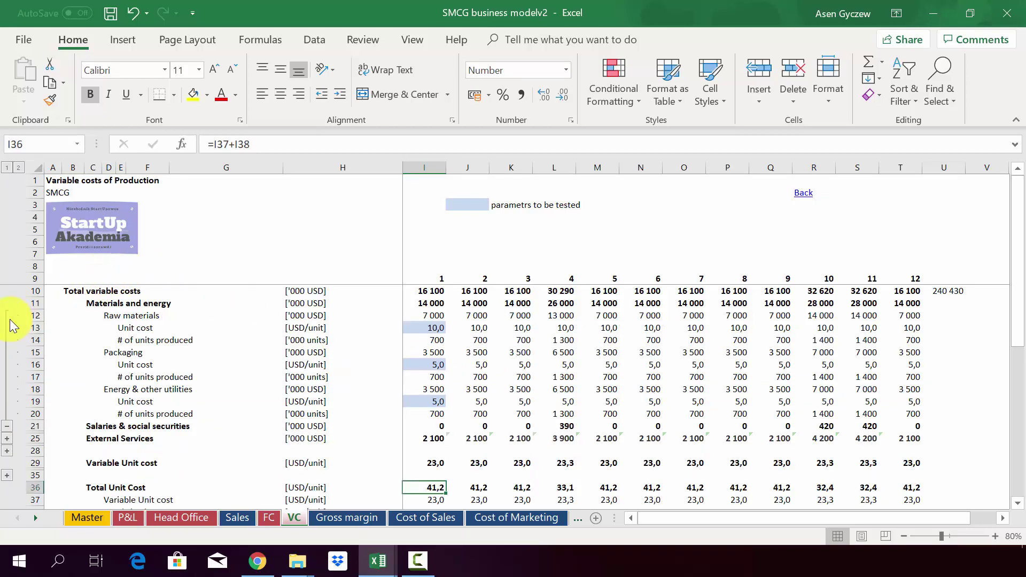
left_click(39, 316)
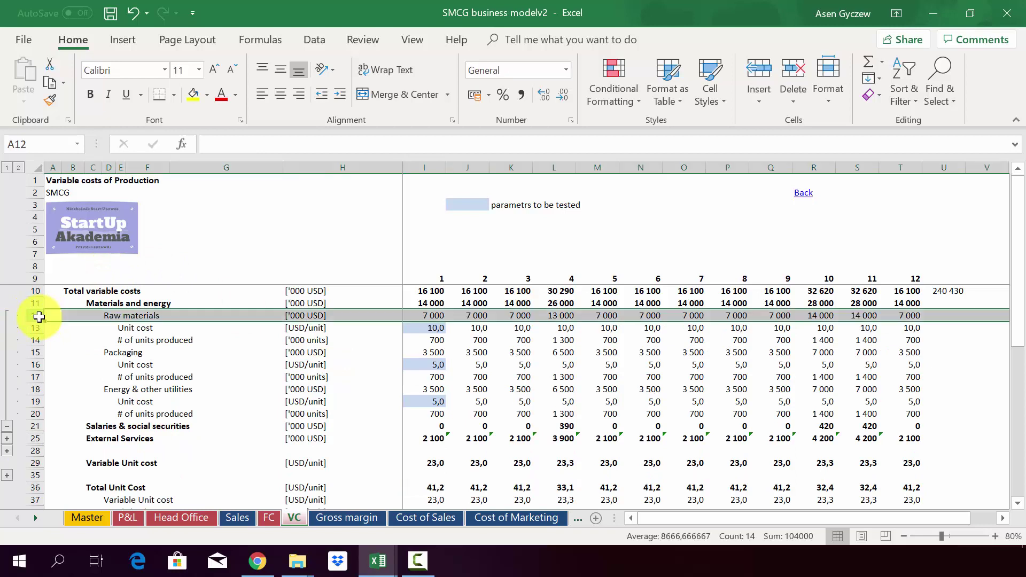
left_click(41, 353)
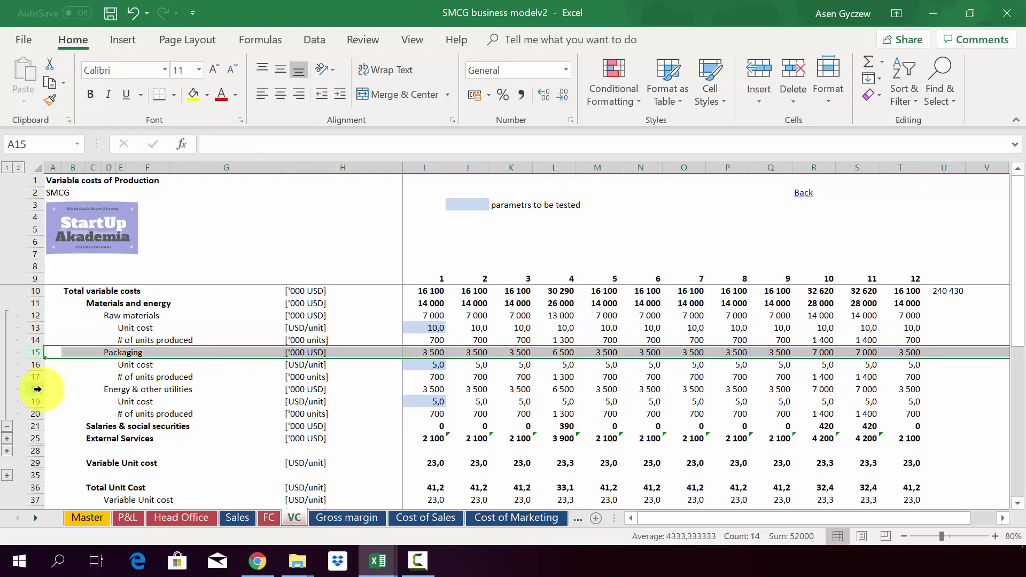
left_click(36, 389)
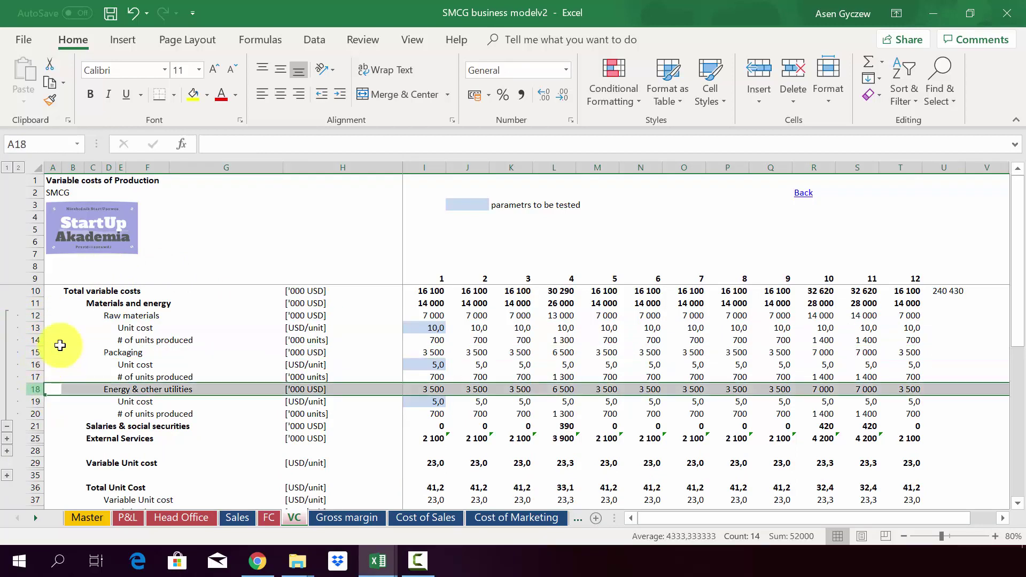
left_click(37, 328)
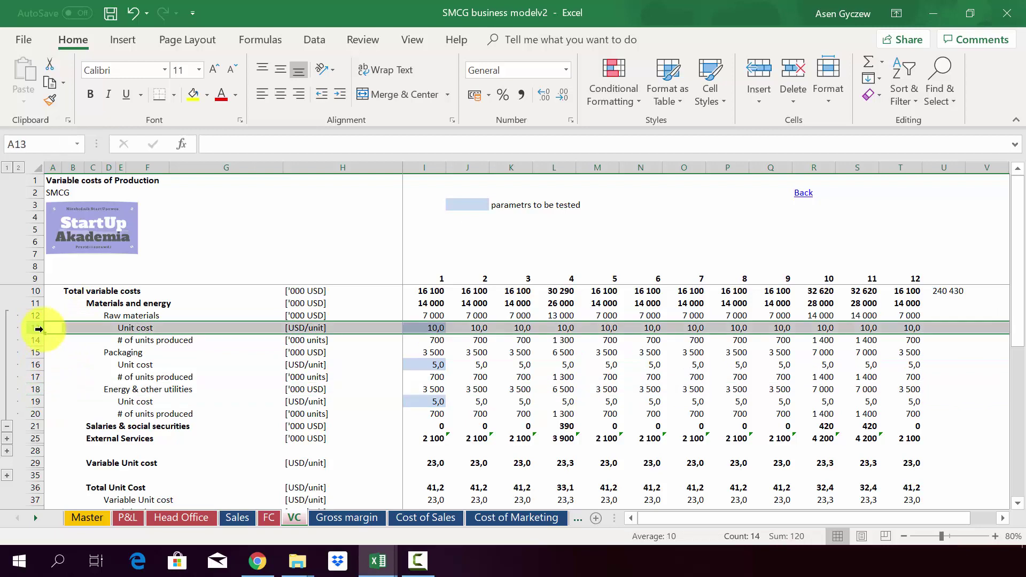
left_click(419, 327)
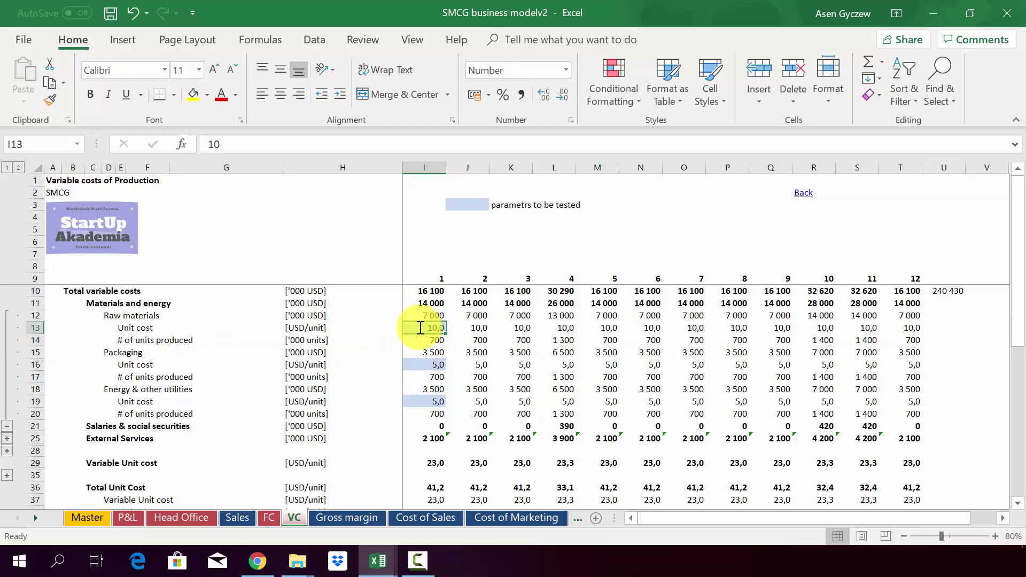
left_click(416, 364)
left_click(415, 401)
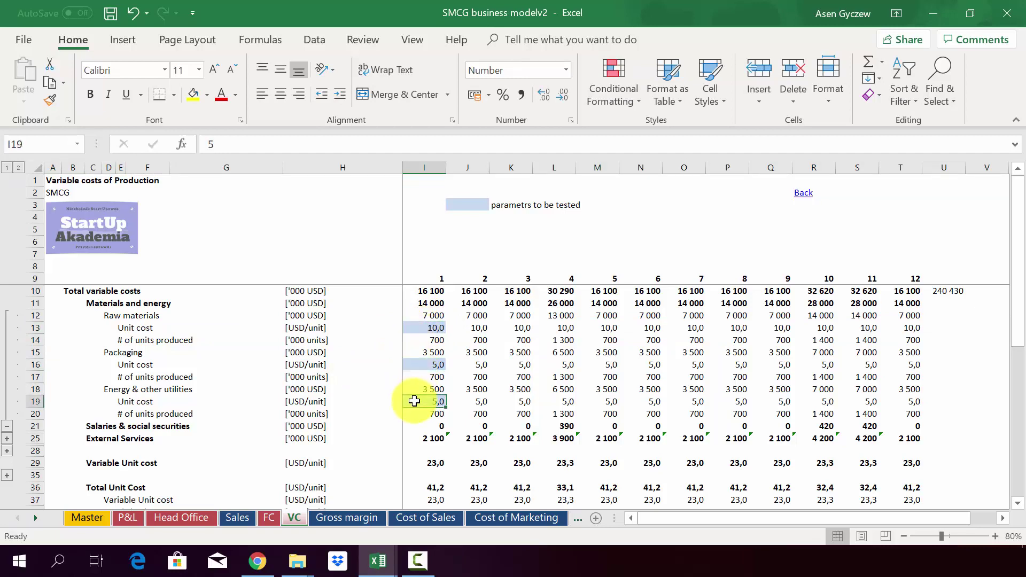
Confirm the 700 units produced in I14 link to =Sales!I11, leaving the formula unchanged.
left_click(418, 340)
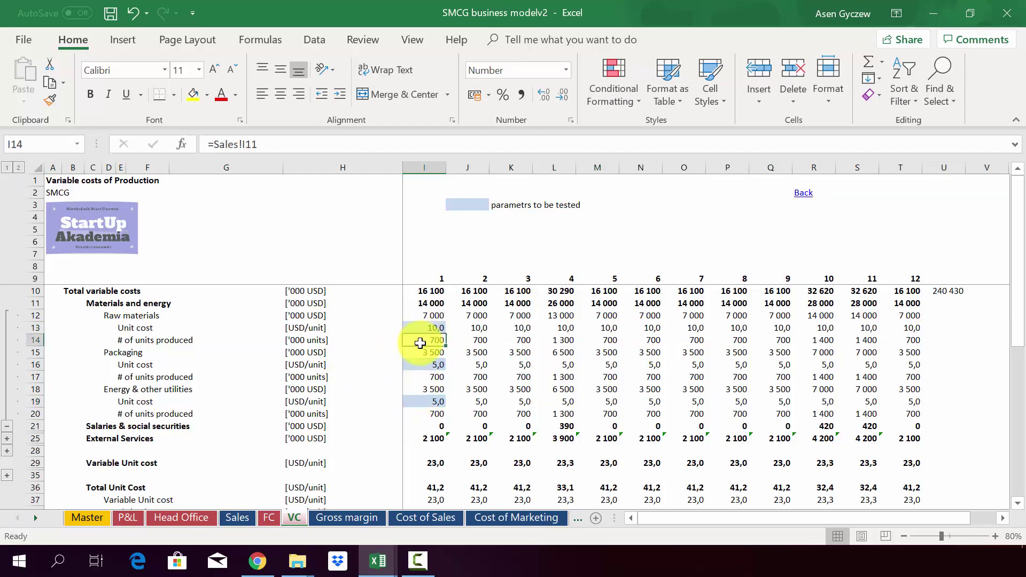
left_click(35, 339)
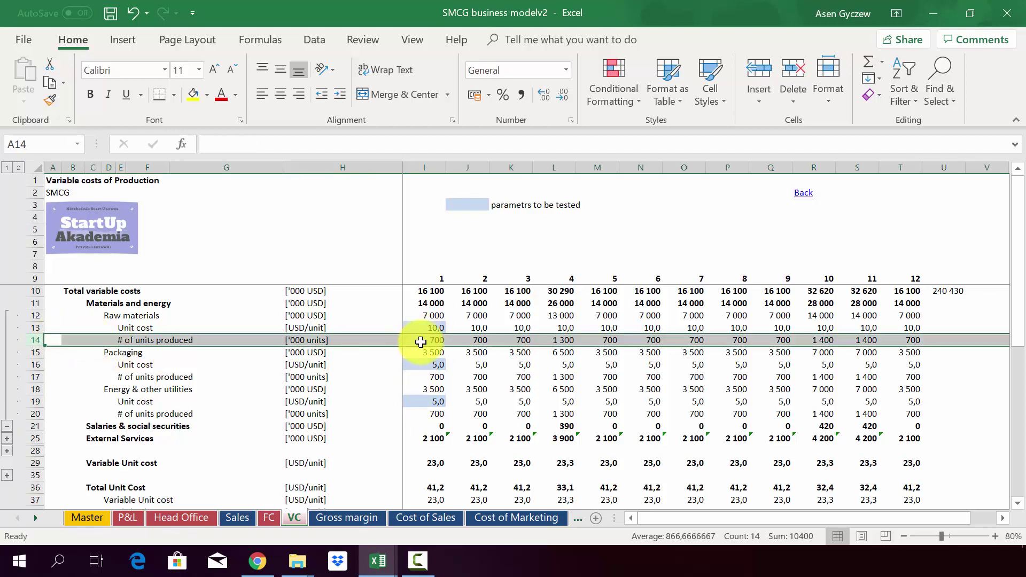
double_click(417, 342)
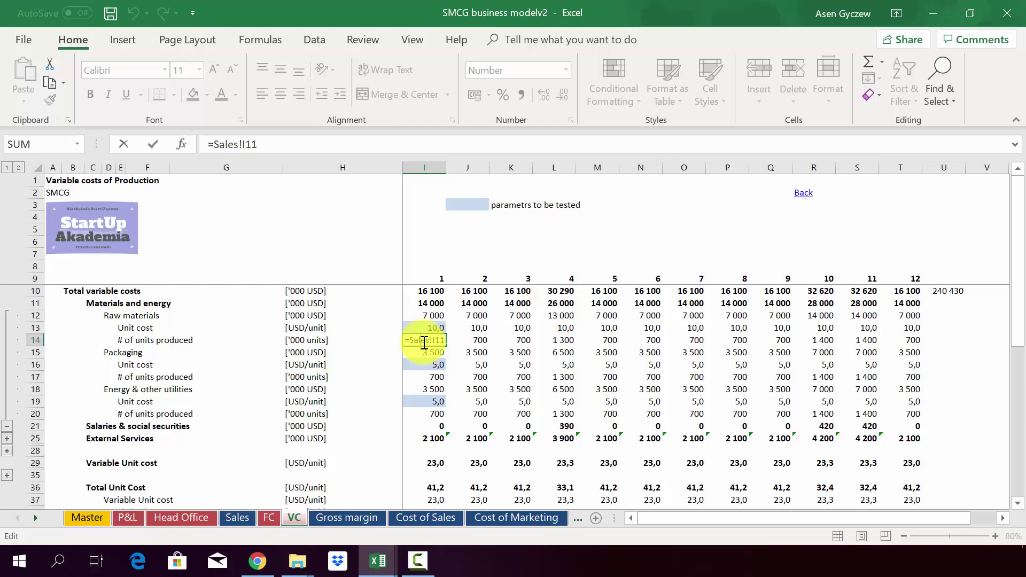
key("Escape")
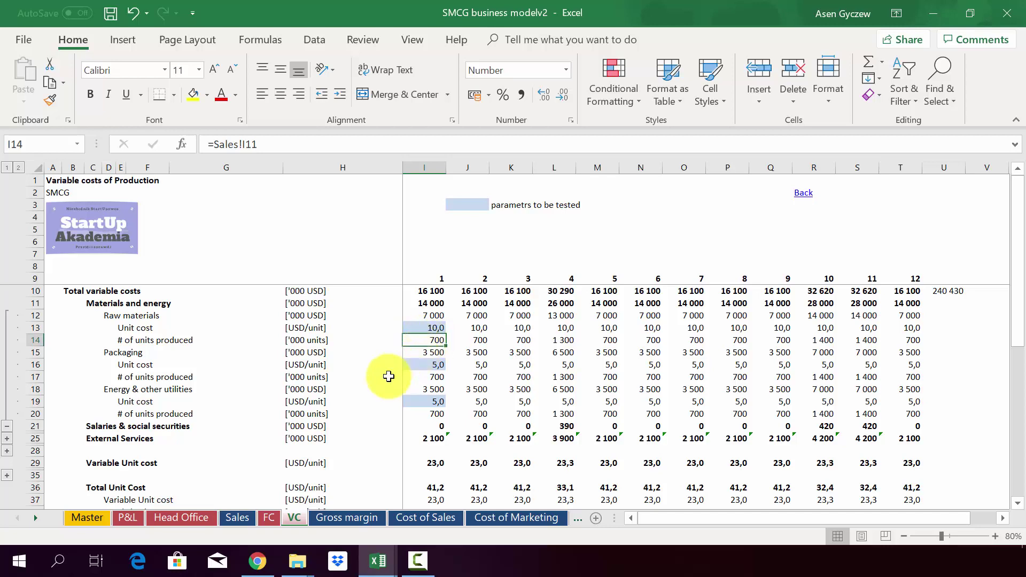
Collapse Materials and energy and expand Salaries details: bonus per unit, units produced, threshold.
left_click(8, 429)
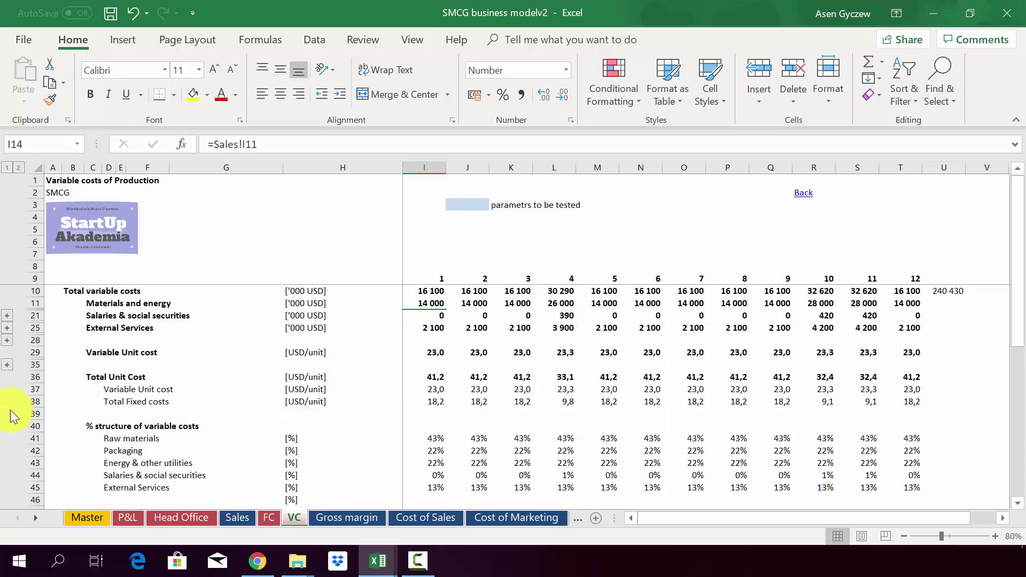
left_click(8, 328)
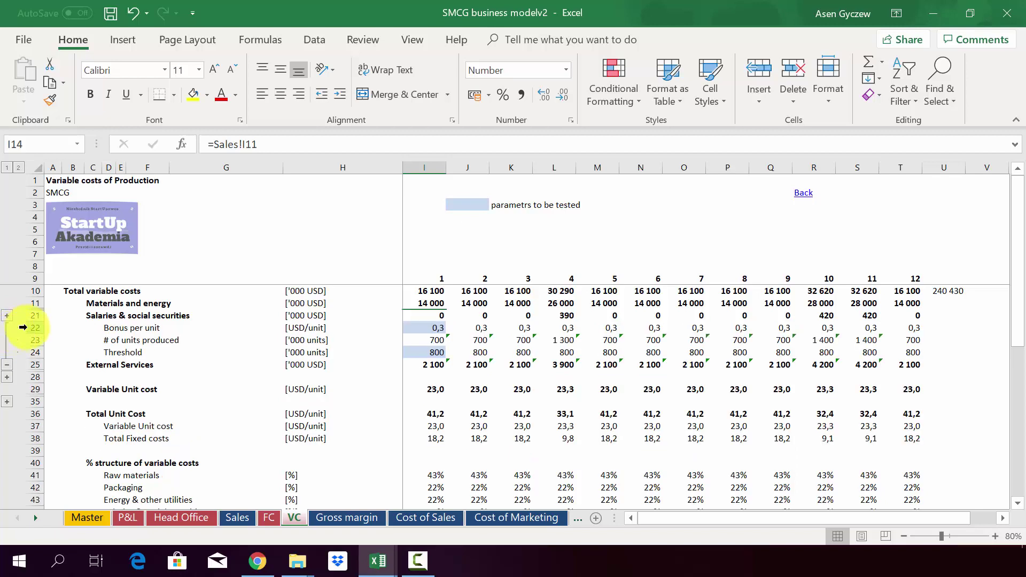
left_click(26, 328)
left_click(31, 339)
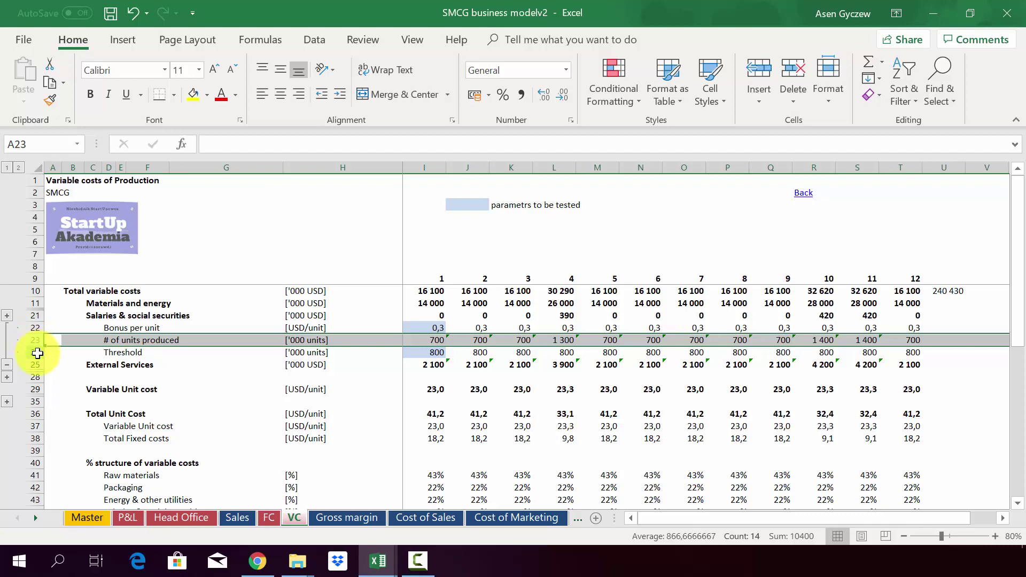
left_click(37, 354)
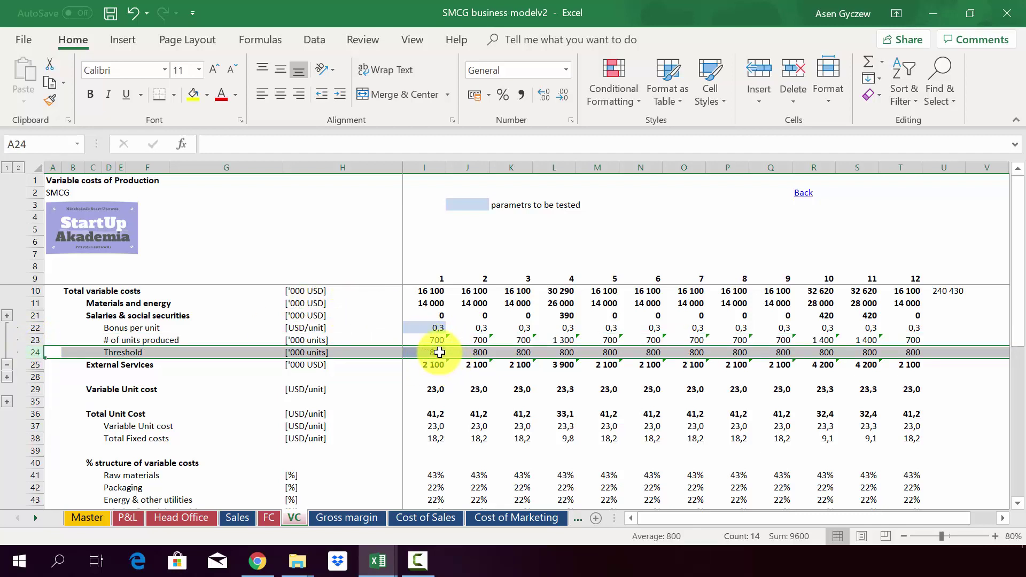
Compare the bonus IF formulas in I21 and L21 and the units-produced links in I23 and L23.
left_click(430, 315)
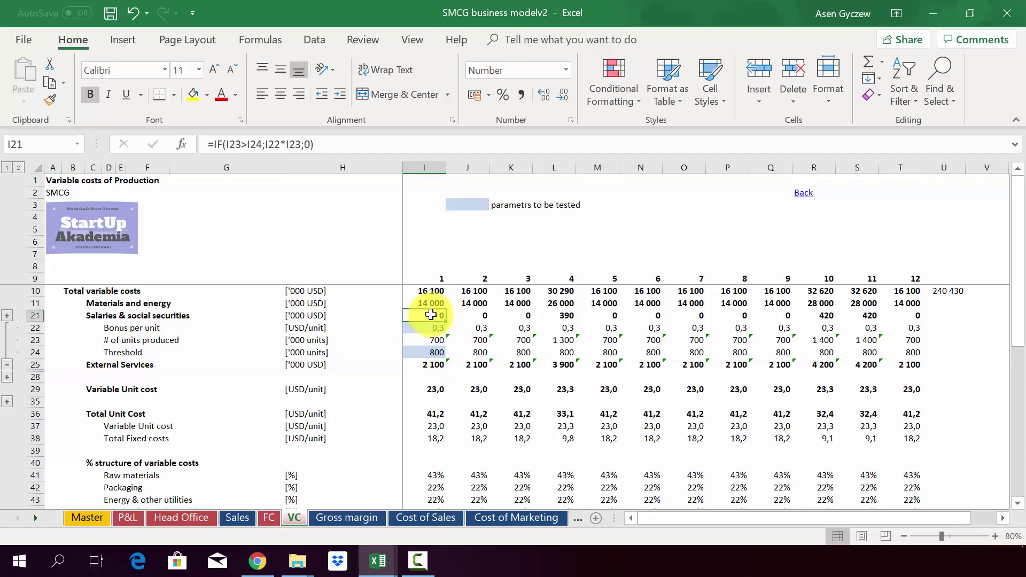
left_click(423, 167)
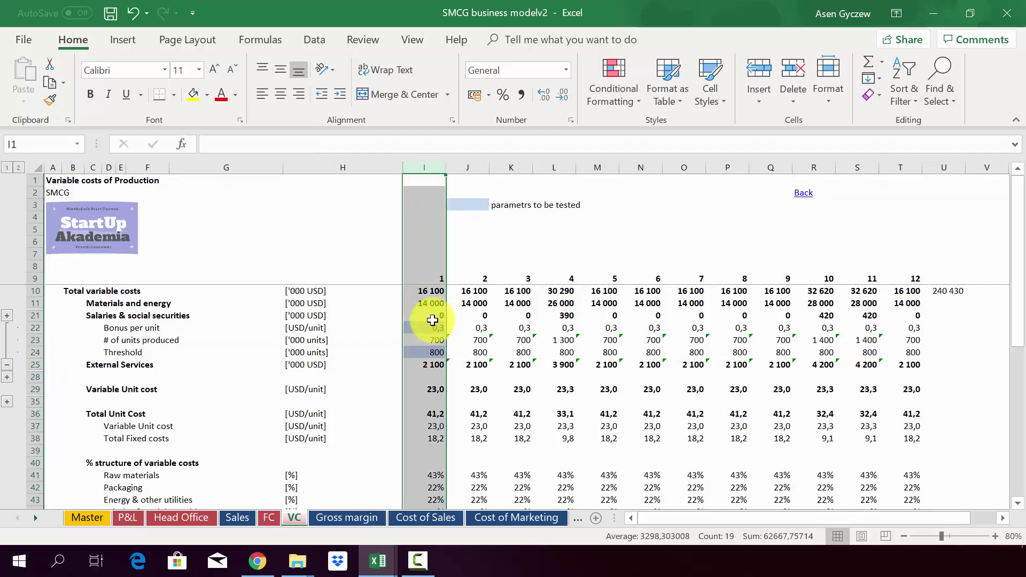
left_click(432, 317)
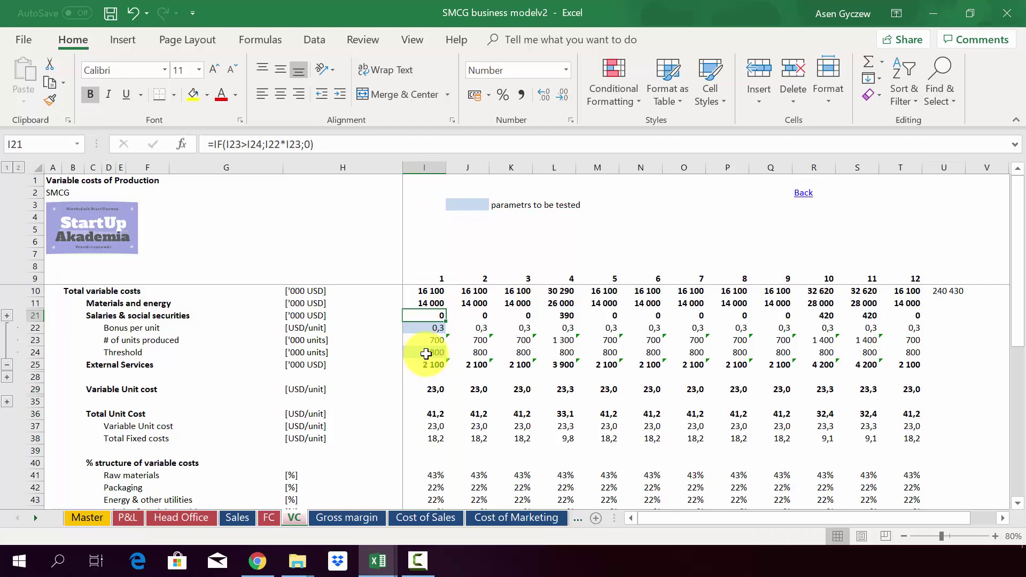
left_click(421, 341)
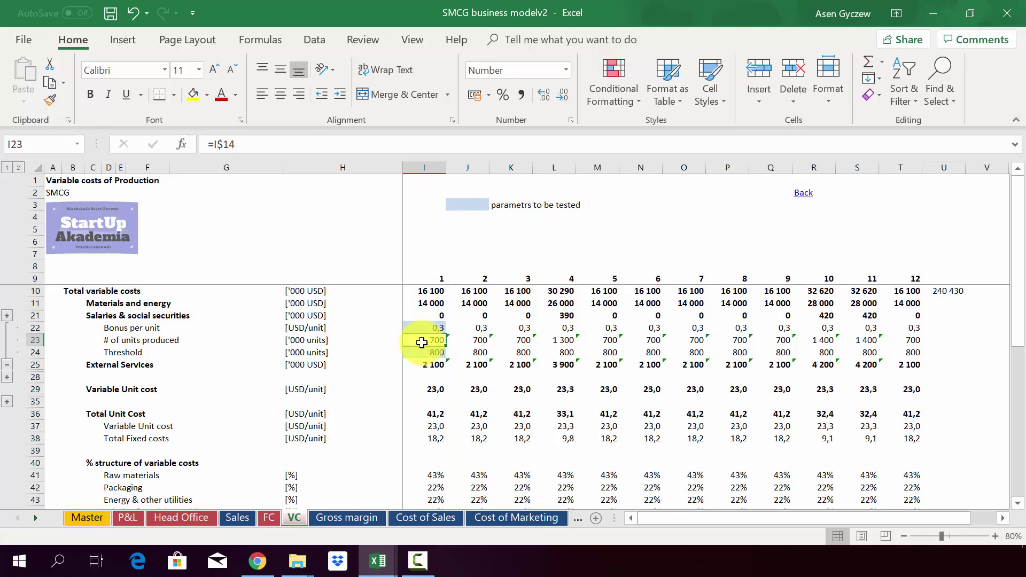
left_click(426, 315)
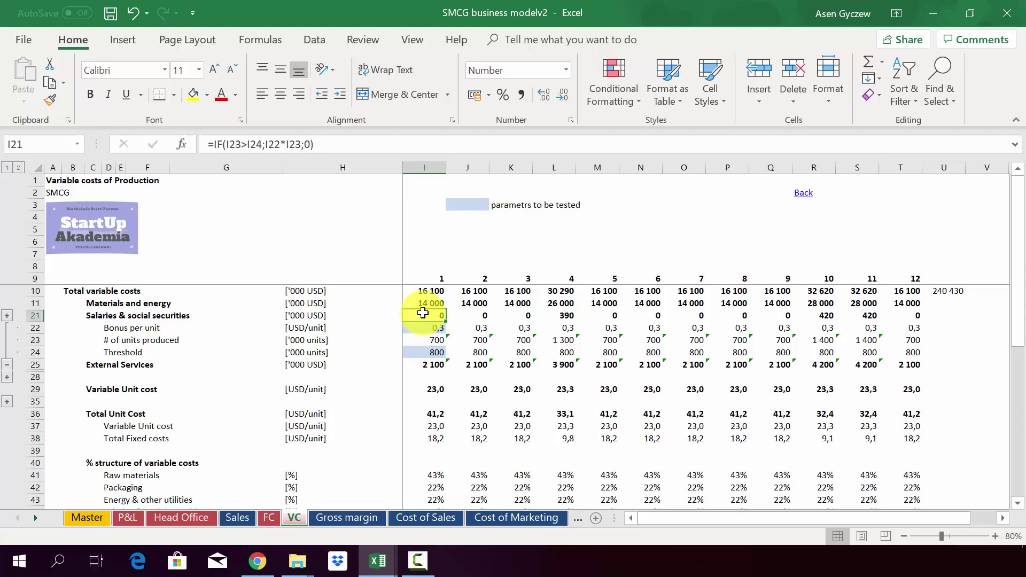
left_click(555, 316)
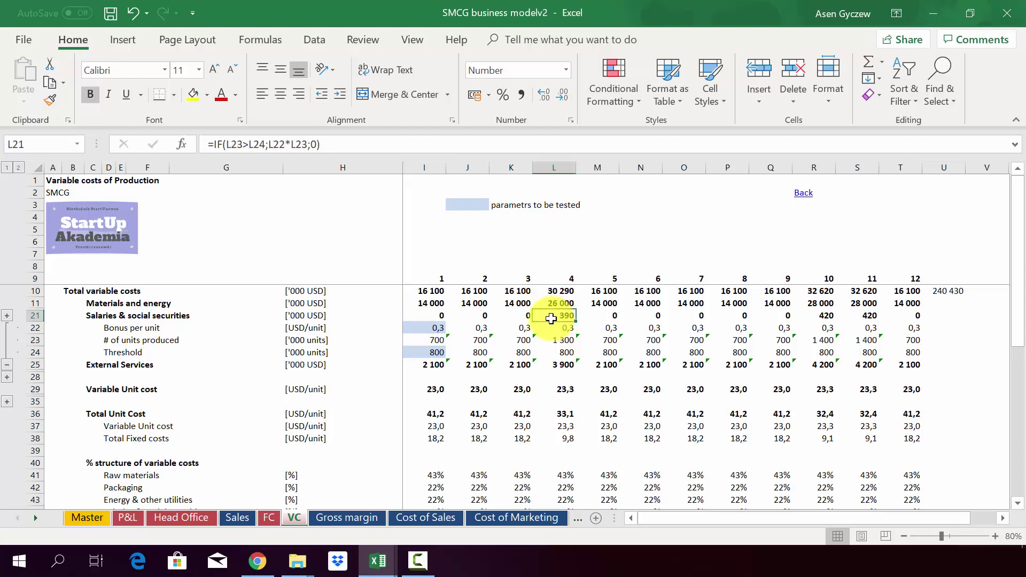
left_click(558, 168)
left_click(540, 339)
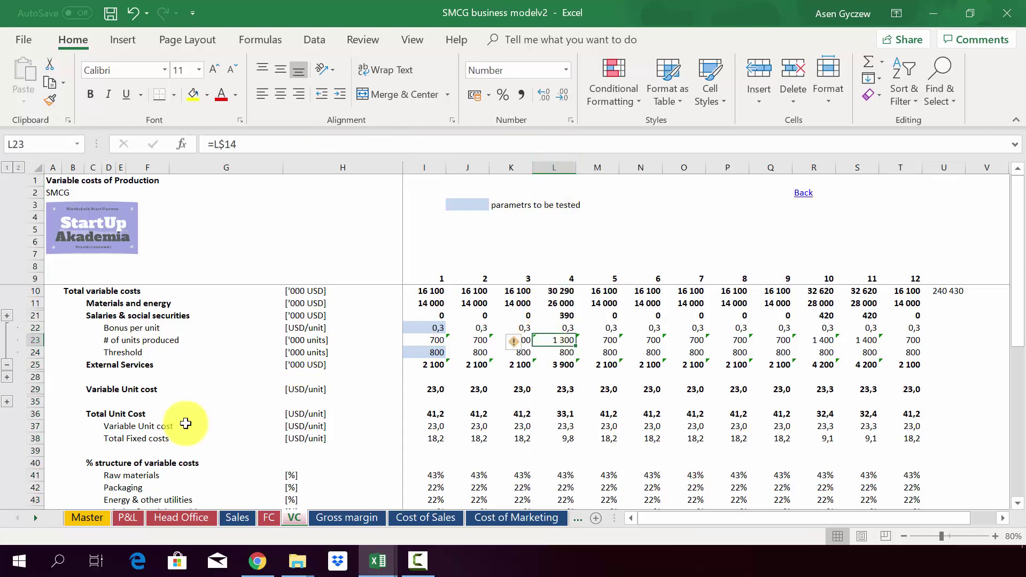
Collapse salary rows 22–24, then review External Services' 3,0 unit cost details and collapse them.
left_click(7, 364)
left_click(7, 341)
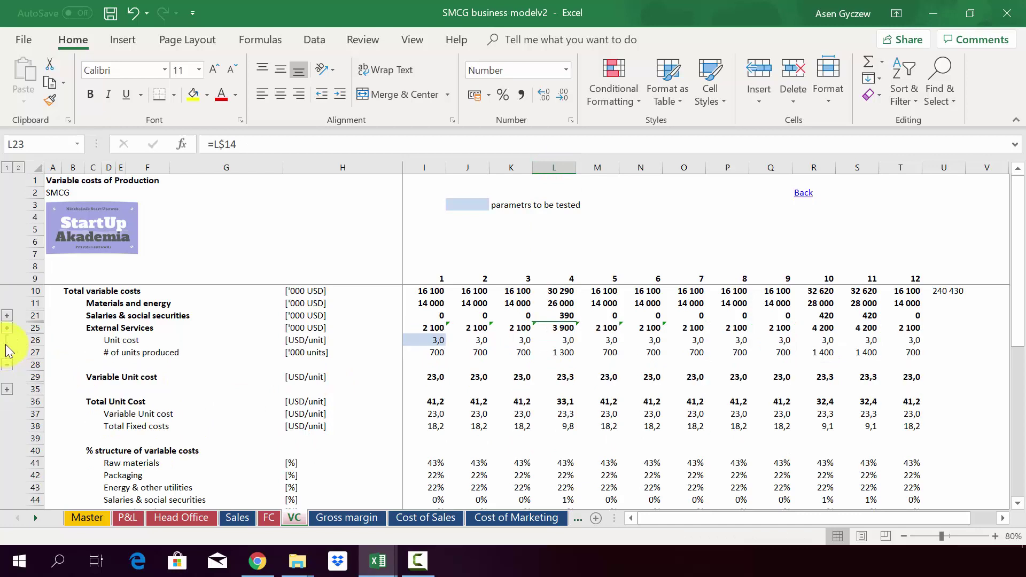
left_click(29, 340)
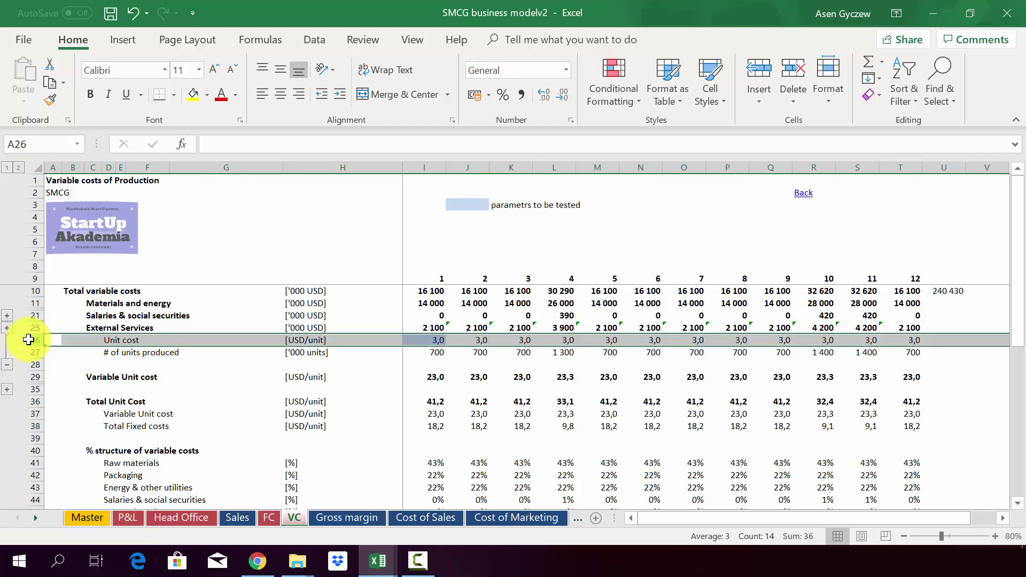
left_click(424, 334)
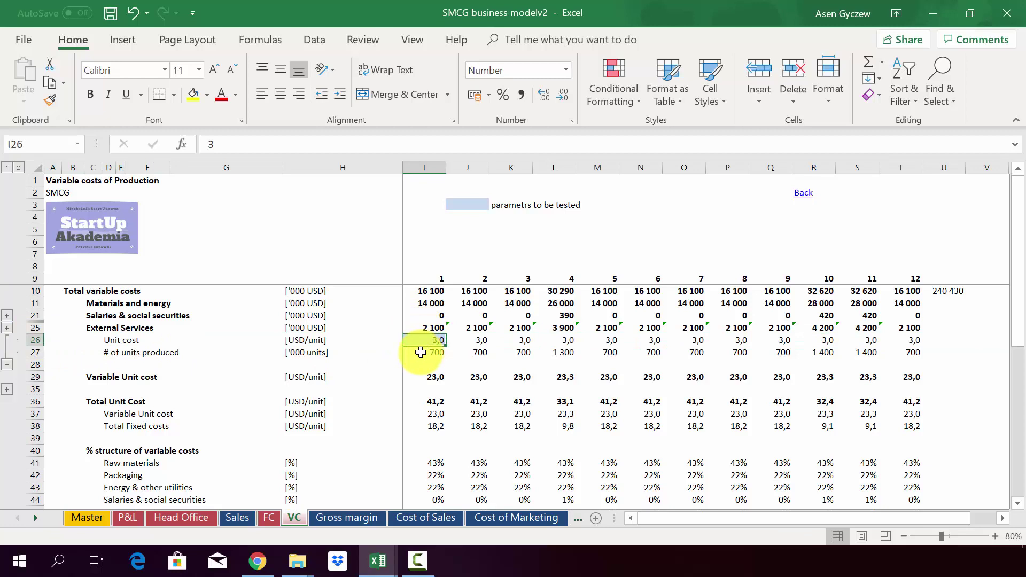
left_click(421, 352)
left_click(7, 364)
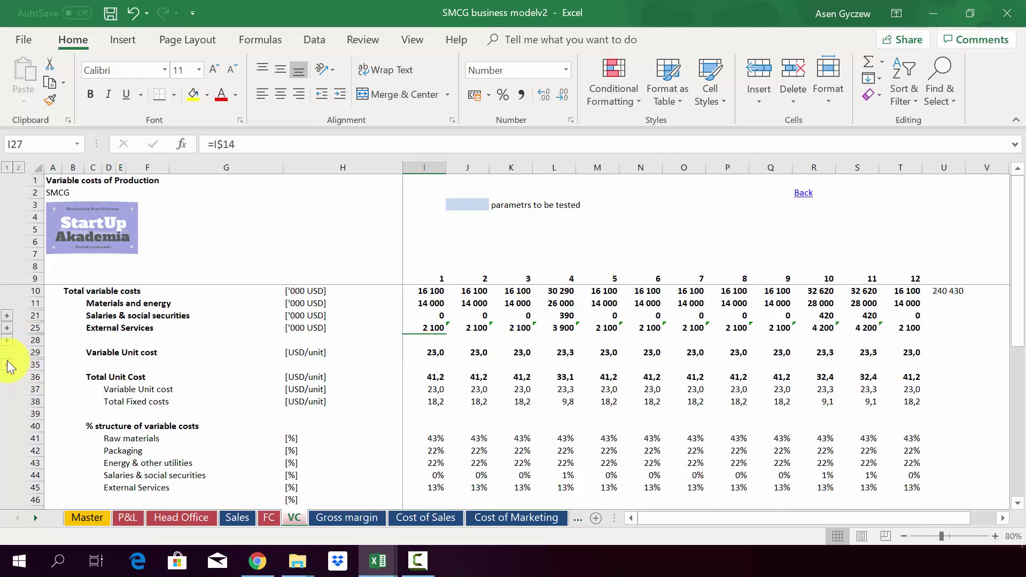
left_click(7, 365)
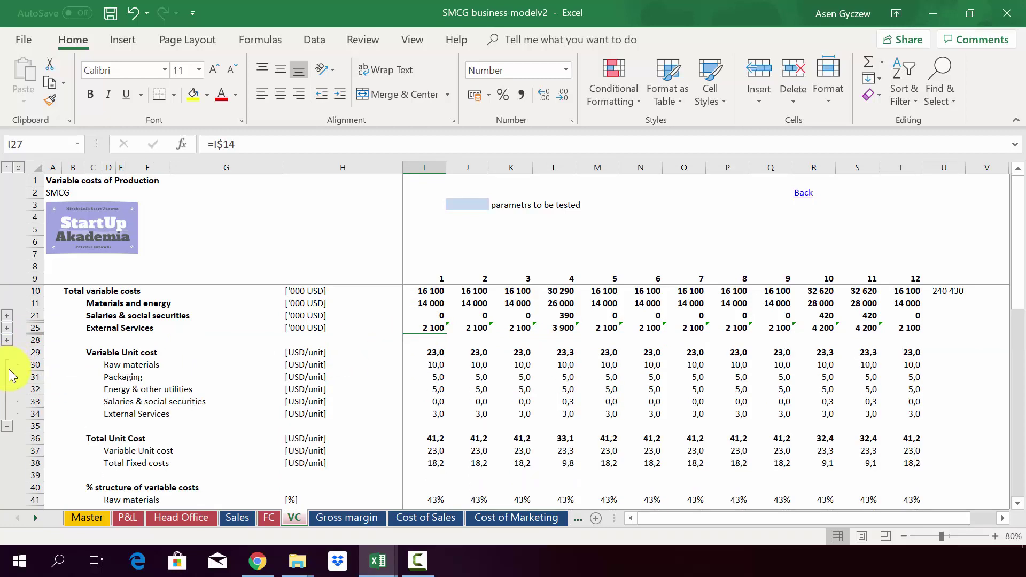
double_click(416, 353)
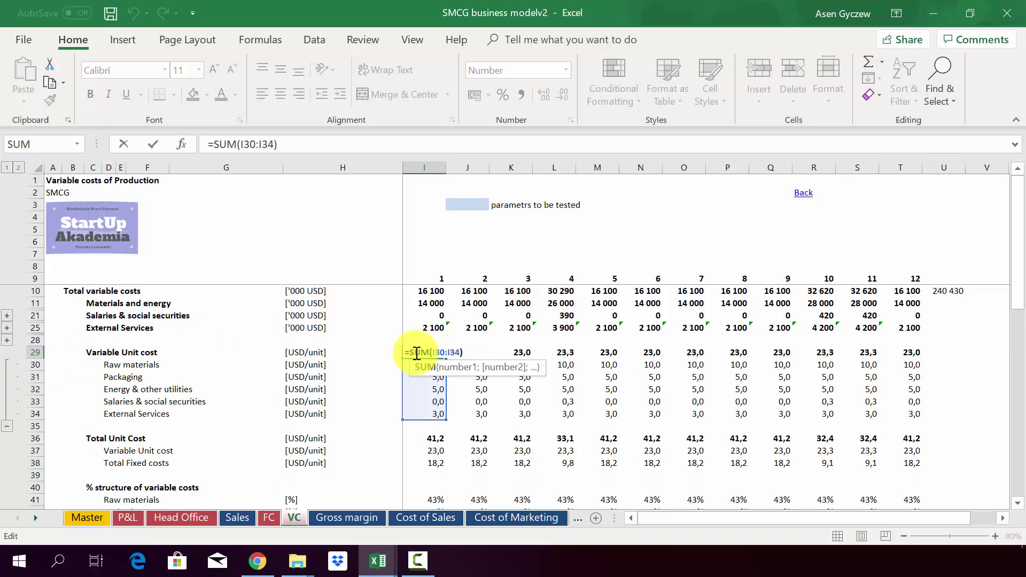
key("Escape")
left_click(430, 167)
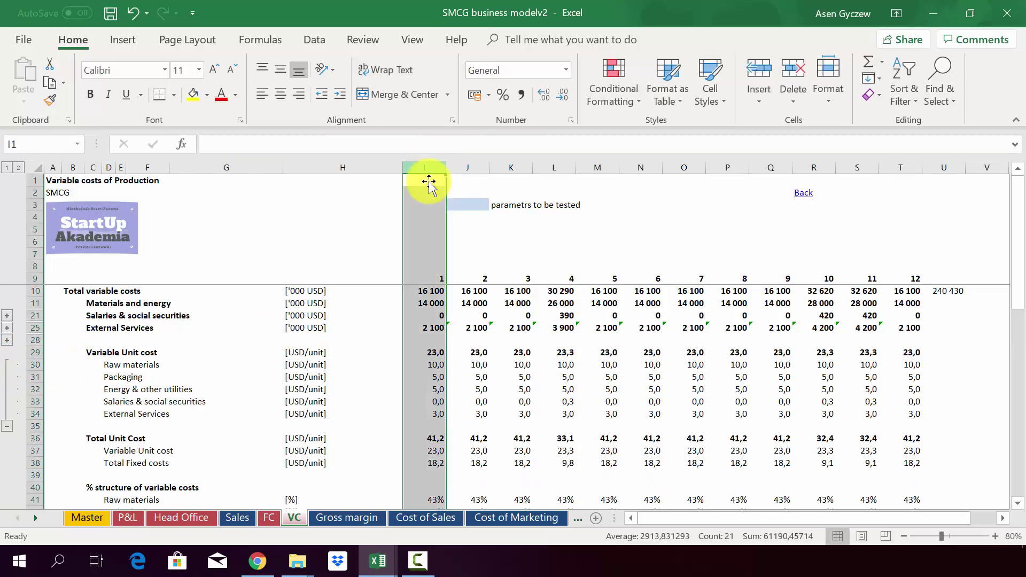
left_click(411, 350)
double_click(412, 350)
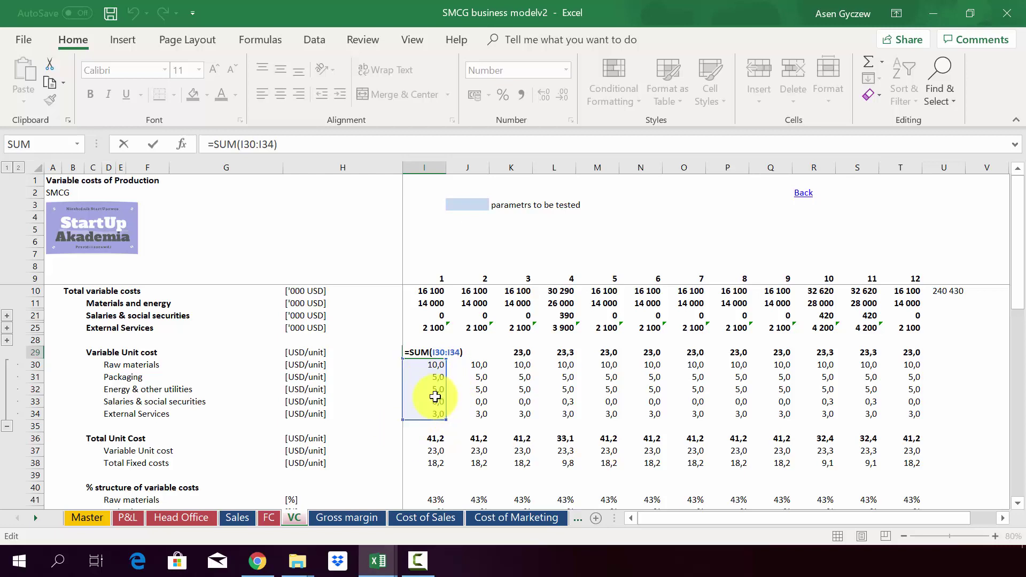
key("ctrl+Return")
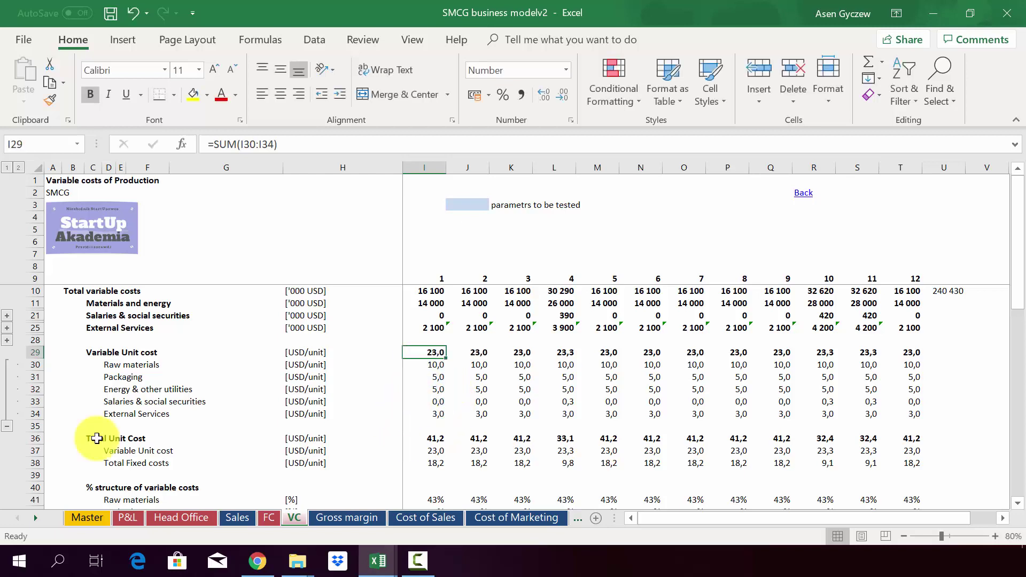
left_click(36, 402)
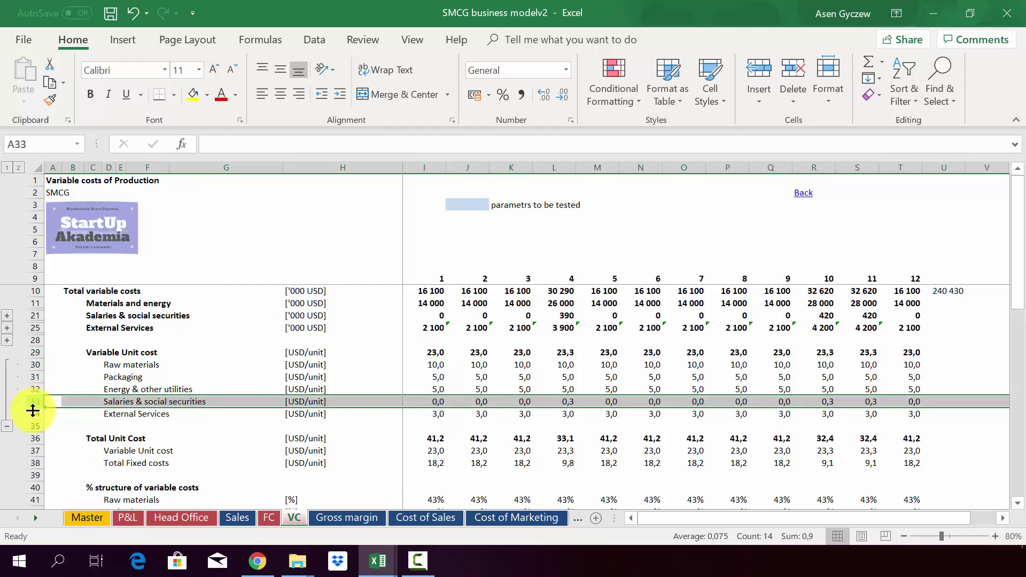
left_click(7, 426)
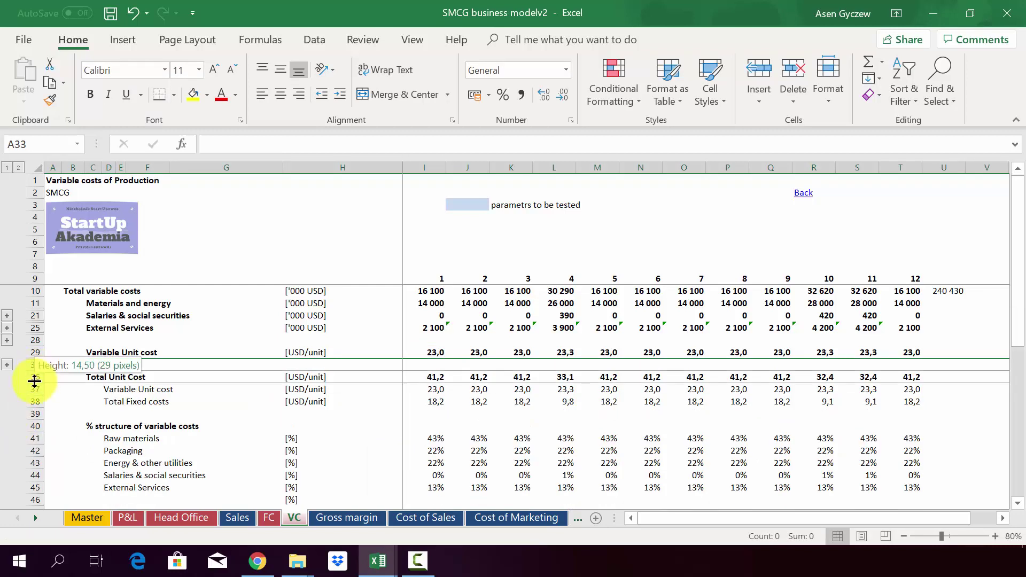
left_click(31, 377)
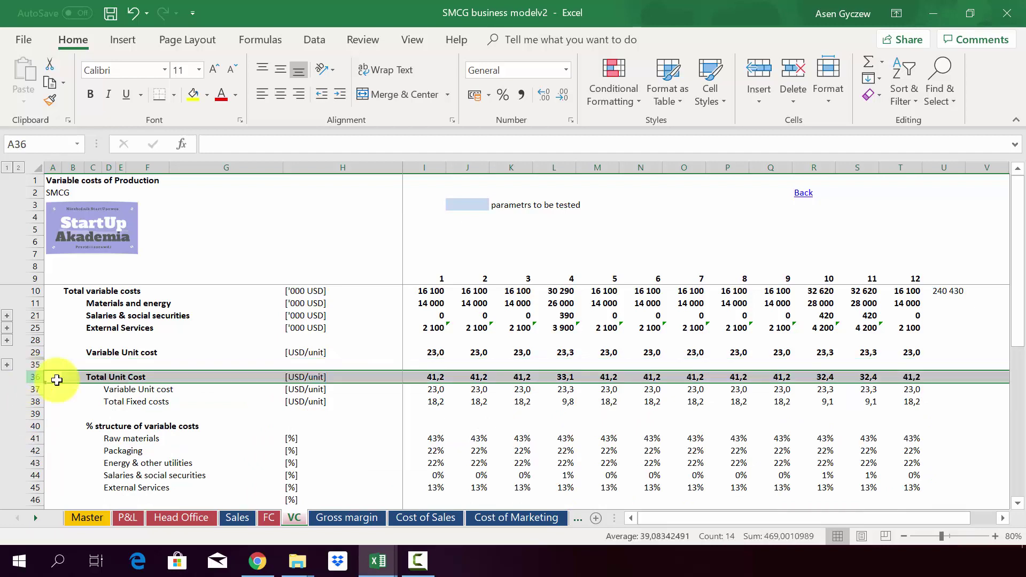
left_click(200, 448)
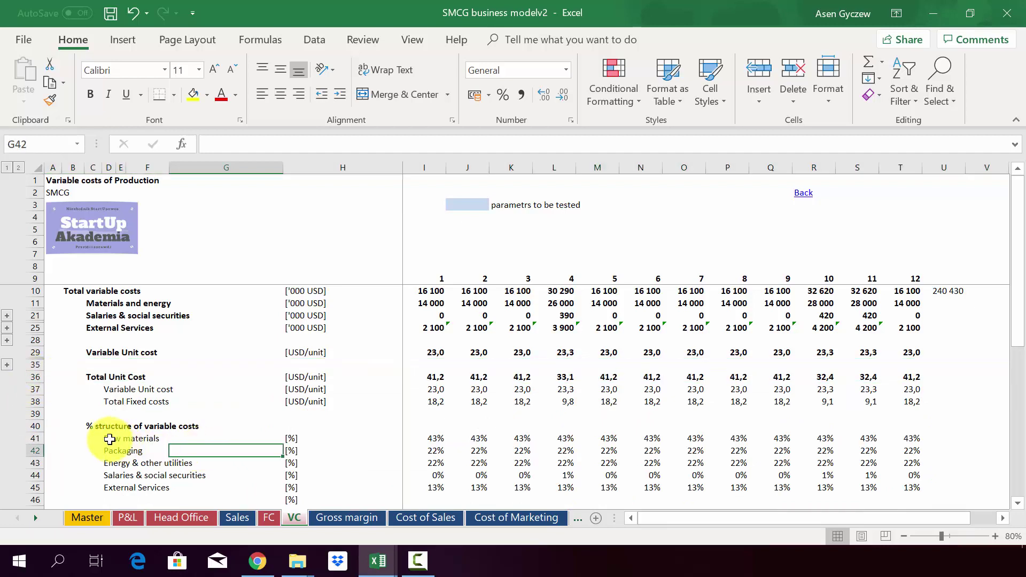
left_click(38, 426)
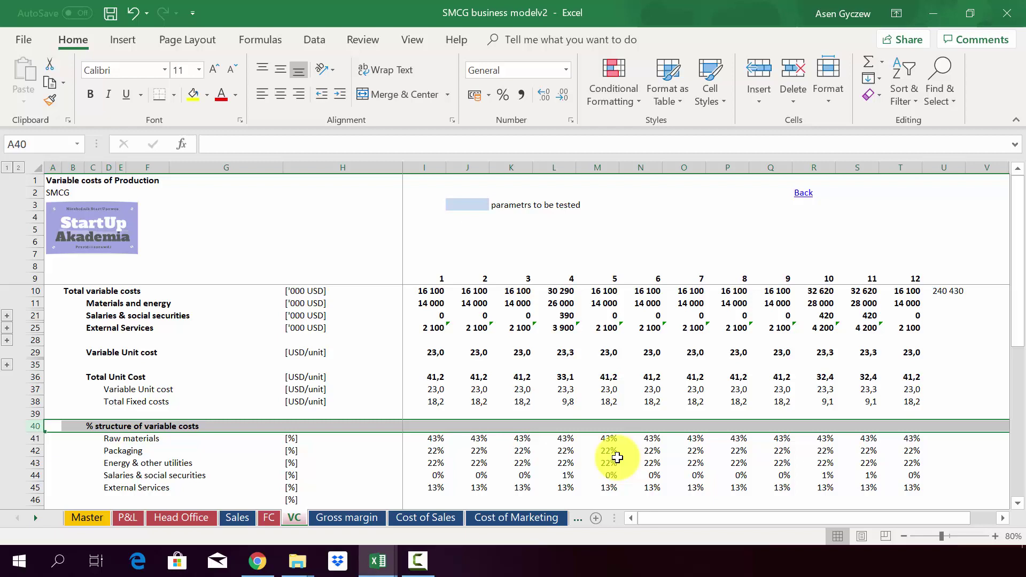
left_click(427, 439)
double_click(417, 441)
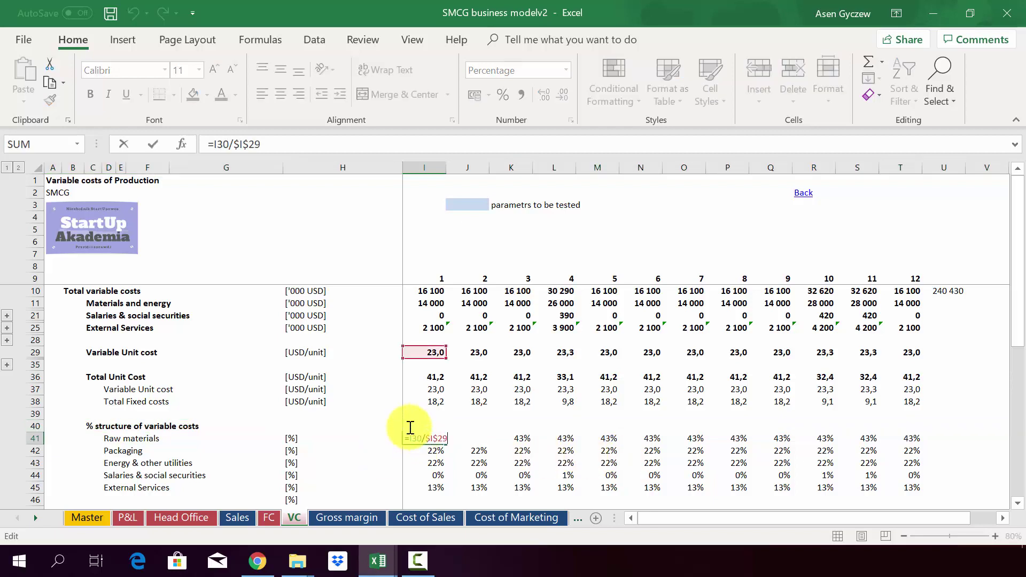
key("Escape")
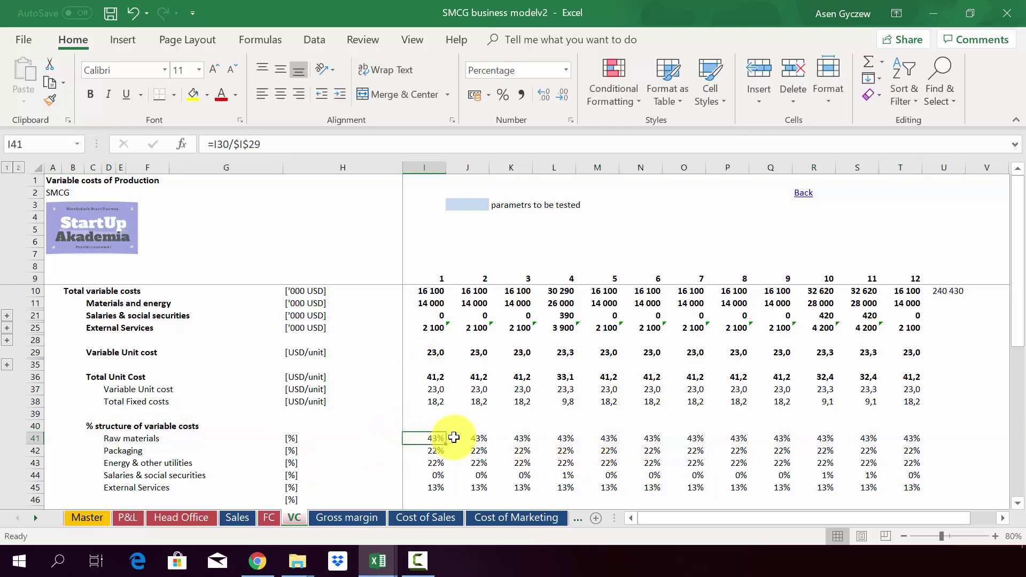
left_click(419, 453)
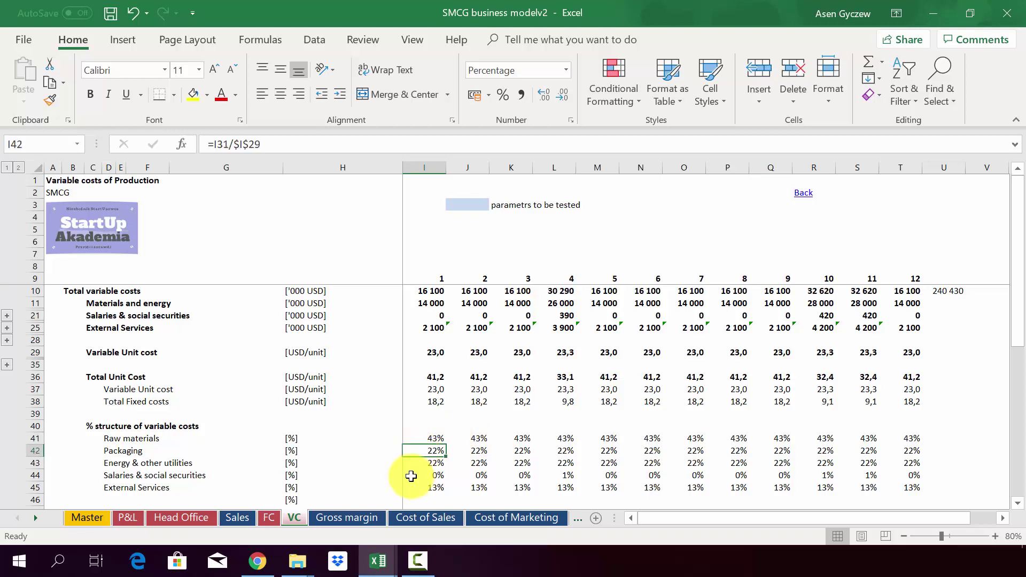
scroll(411, 476, "down", 1)
key("Up")
key("Up")
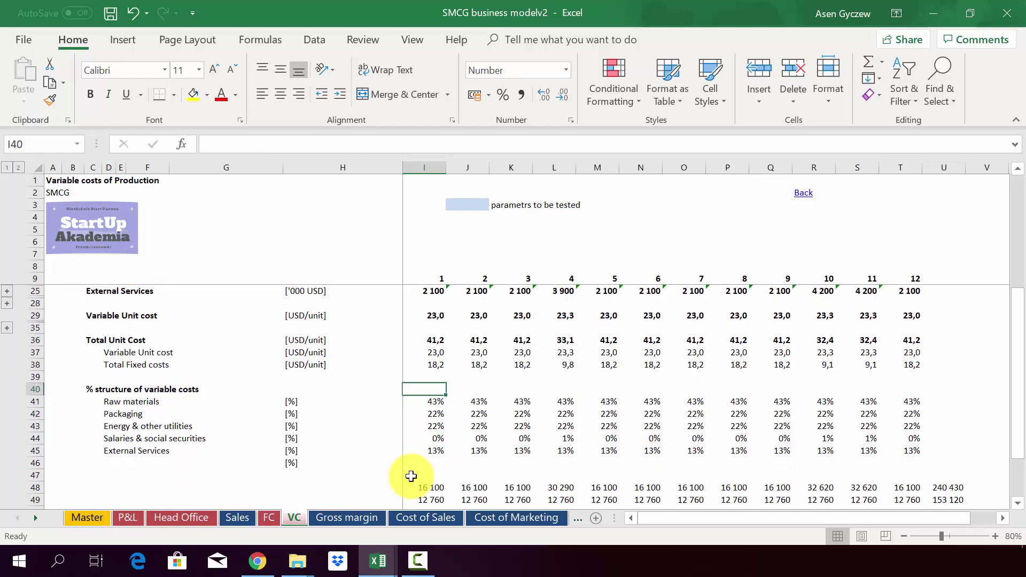
scroll(411, 476, "up", 2)
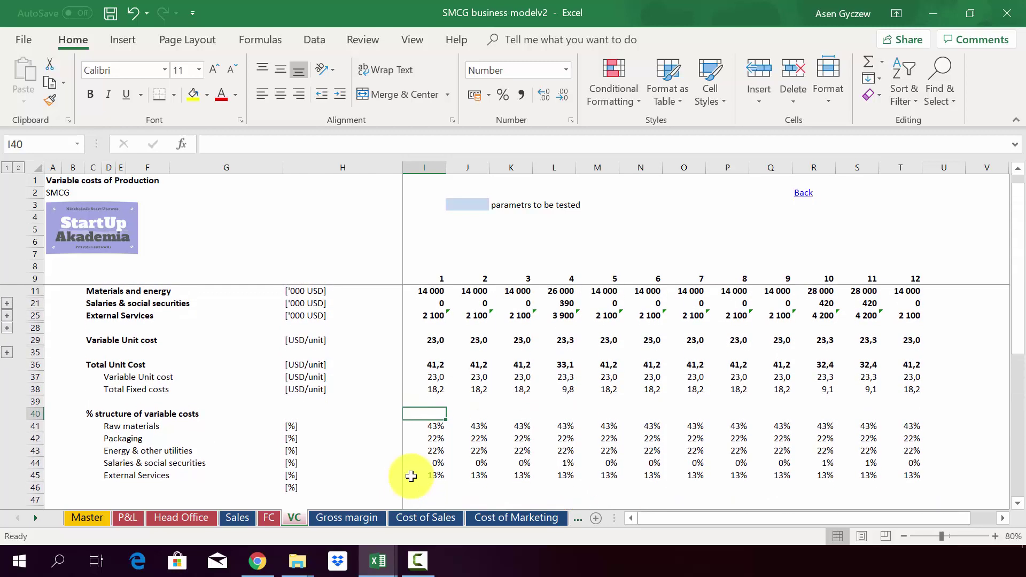